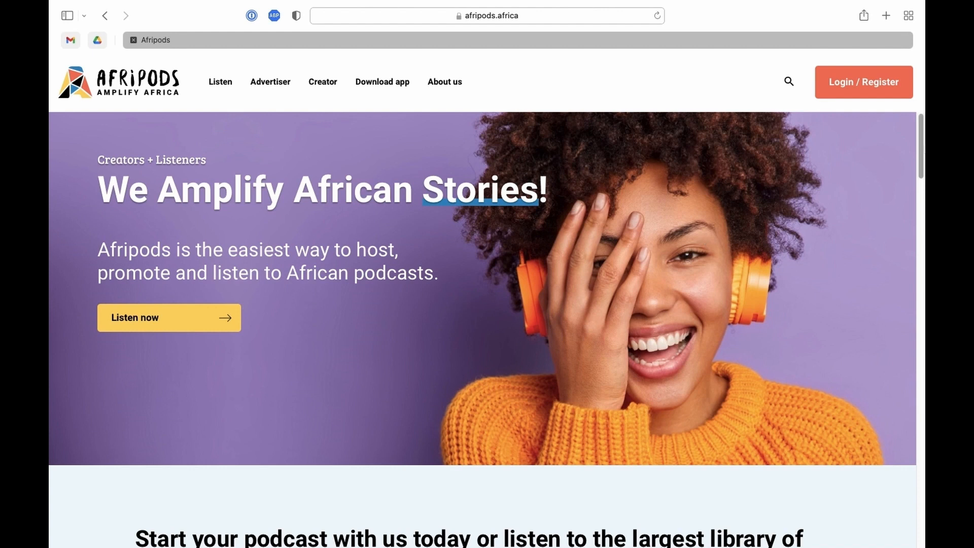
- Start a new account registration and enter the account holder's name and e-mail address
{"action": "left_click", "coordinate": [859, 95]}
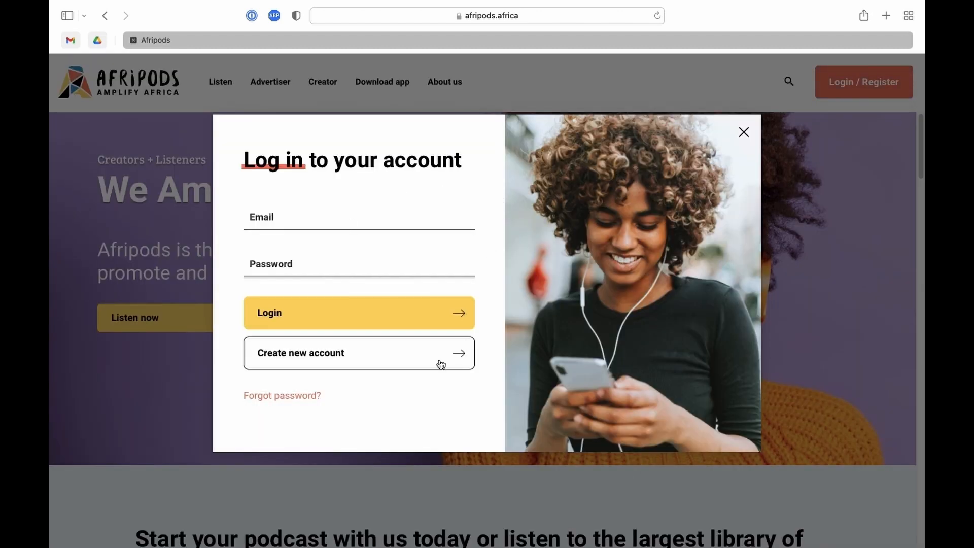
{"action": "left_click", "coordinate": [362, 355]}
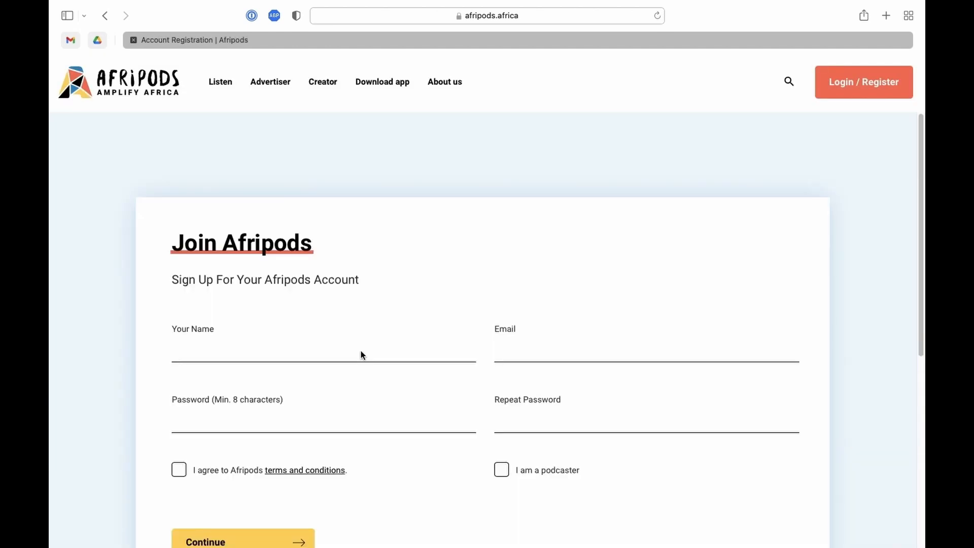
{"action": "left_click", "coordinate": [228, 239]}
{"action": "type", "text": "Angela"}
{"action": "key", "text": "Tab"}
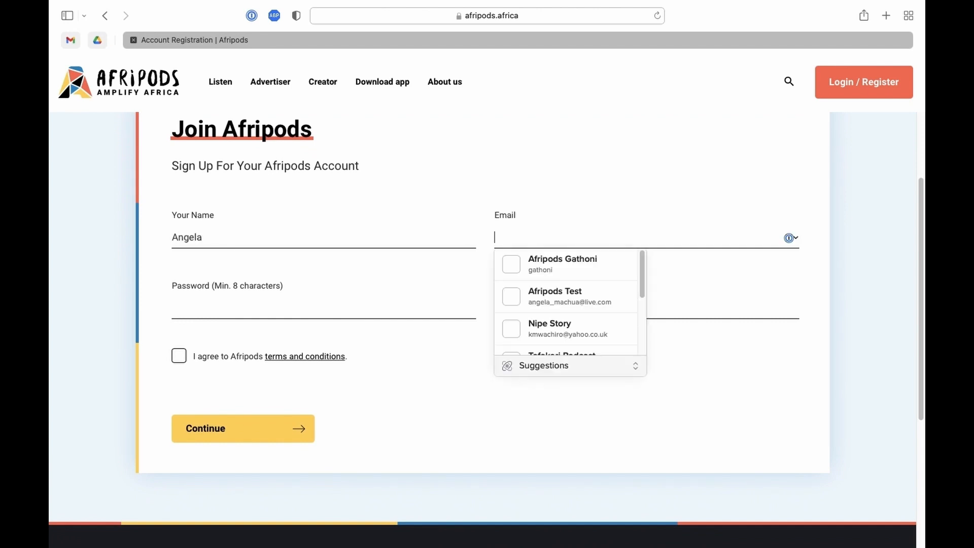
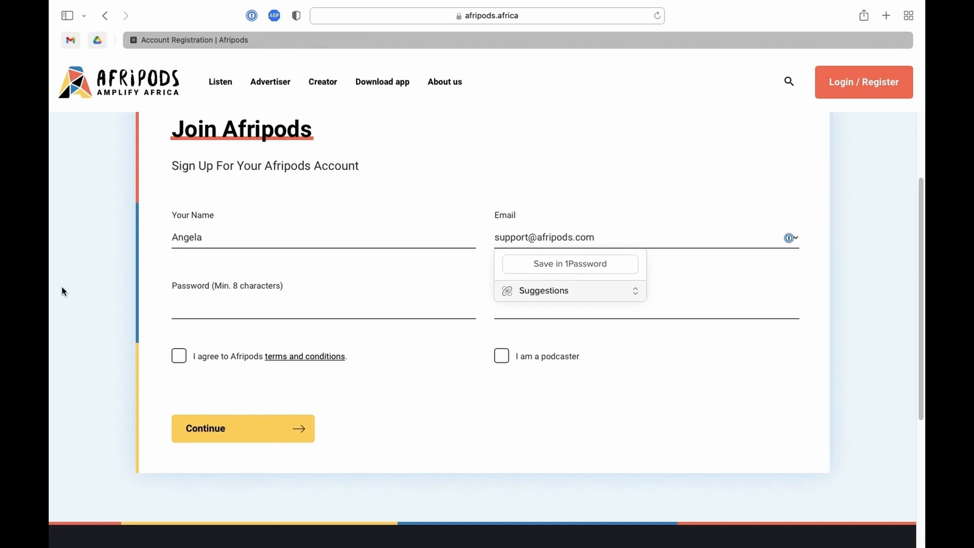
- Enter and repeat the password, accept the terms, mark it a podcaster account, and submit
{"action": "left_click", "coordinate": [193, 307]}
{"action": "type", "text": "••"}
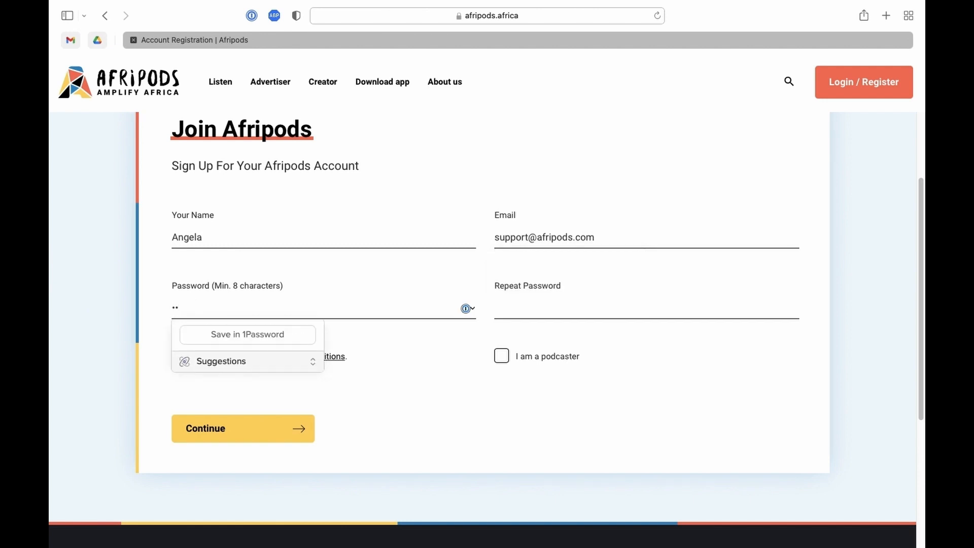
{"action": "type", "text": "••••••"}
{"action": "left_click", "coordinate": [523, 307]}
{"action": "type", "text": "•••"}
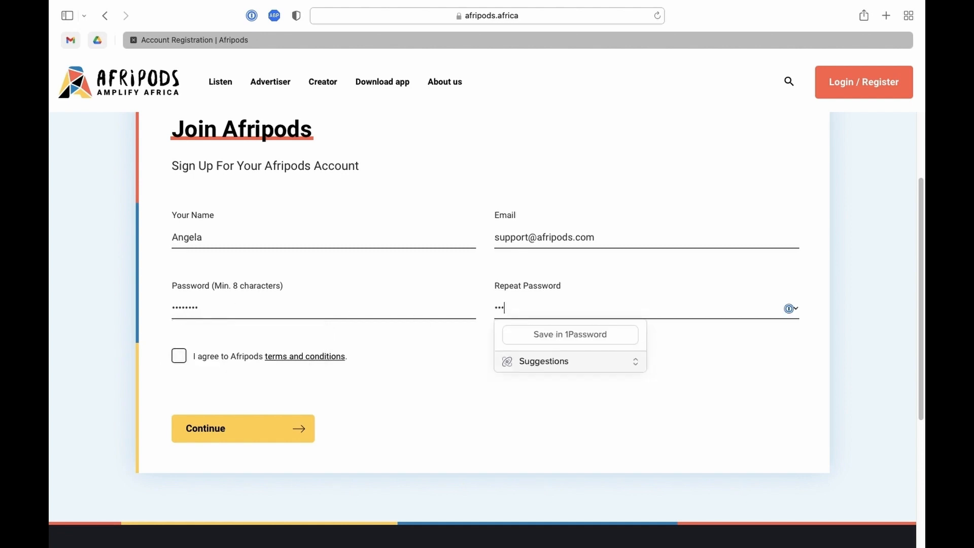
{"action": "type", "text": "•••••"}
{"action": "left_click", "coordinate": [180, 357]}
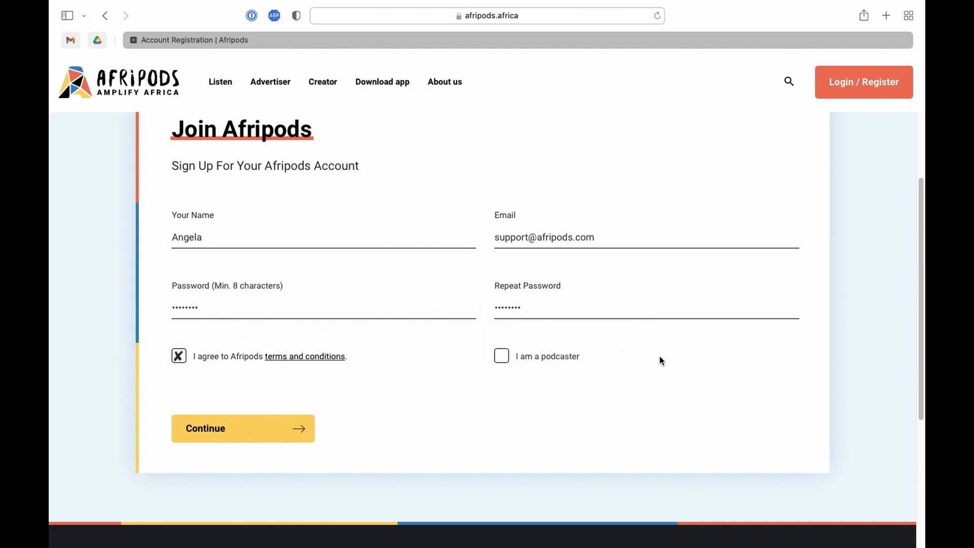
{"action": "left_click", "coordinate": [499, 360]}
{"action": "left_click", "coordinate": [259, 431]}
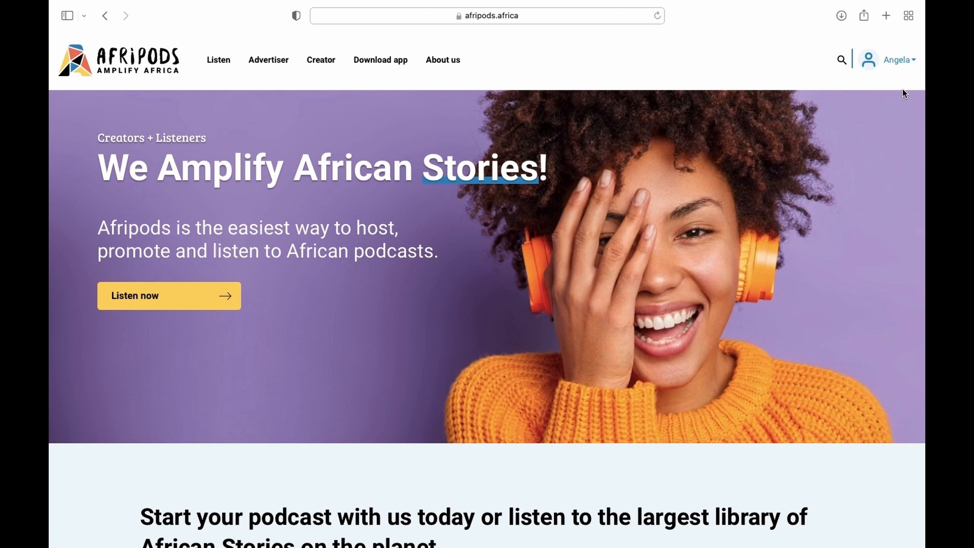
- Go to Become a podcaster from the account menu and begin a new podcast
{"action": "left_click", "coordinate": [900, 64]}
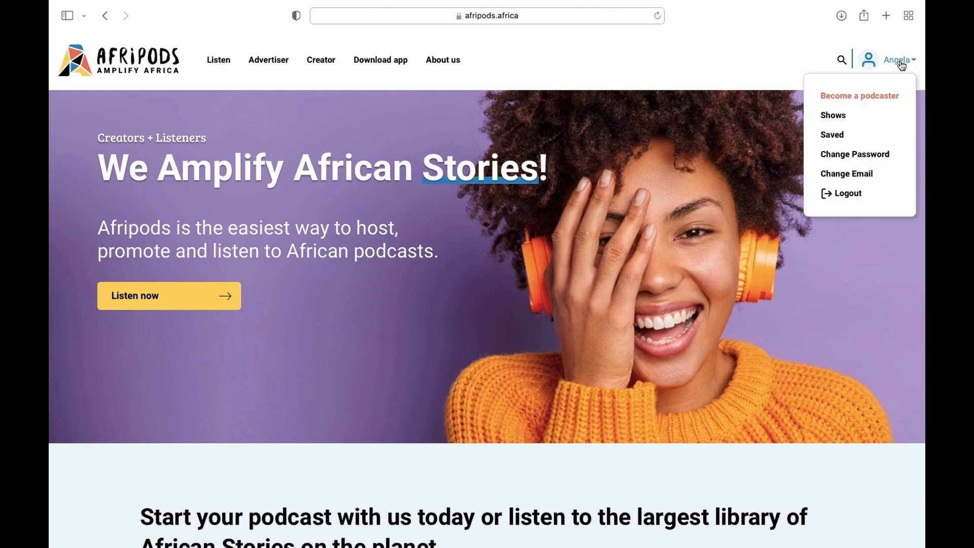
{"action": "left_click", "coordinate": [868, 103]}
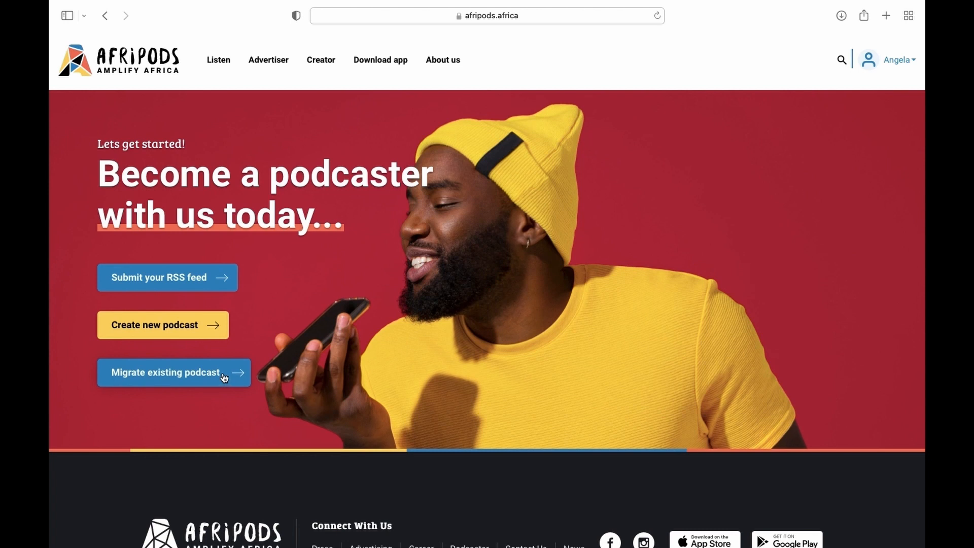
{"action": "left_click", "coordinate": [172, 329]}
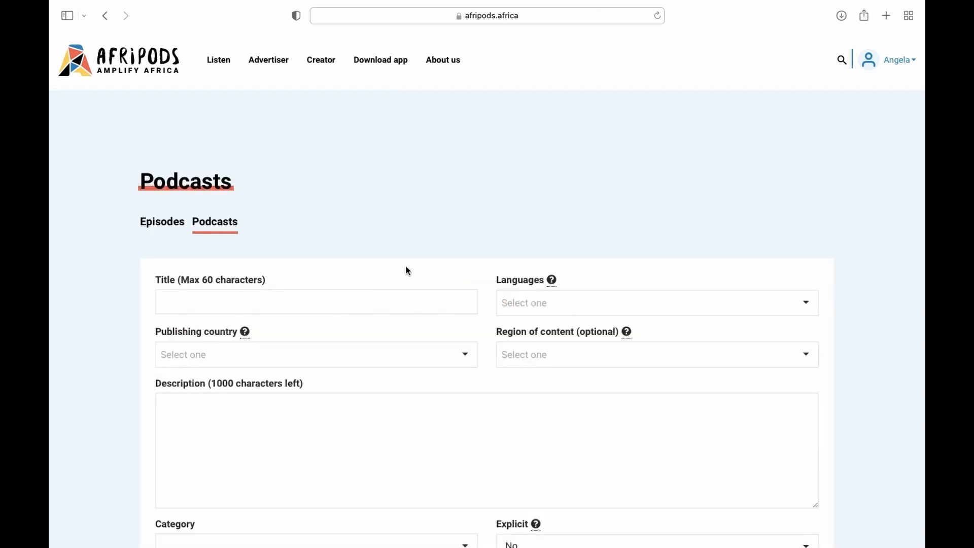
- Title the podcast 'A New Podcast 2', with English language and Kenya as country and region
{"action": "scroll", "coordinate": [440, 254], "scroll_direction": "down", "scroll_amount": 3}
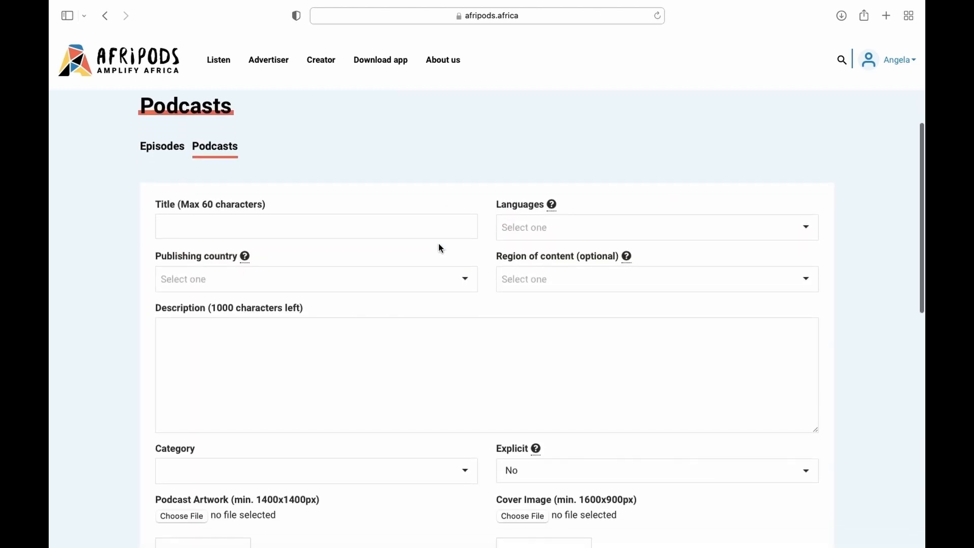
{"action": "left_click", "coordinate": [334, 228]}
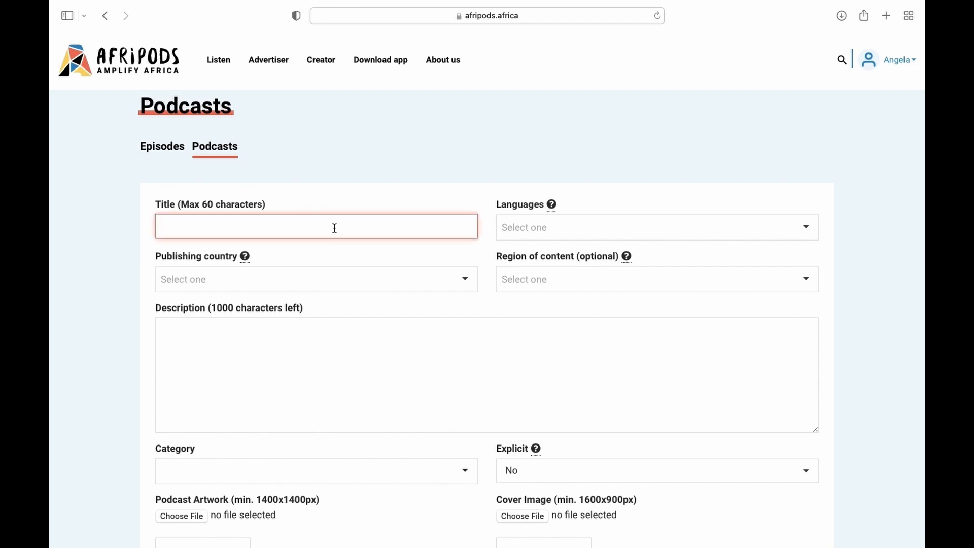
{"action": "type", "text": "A New Podcast 2"}
{"action": "left_click", "coordinate": [611, 225]}
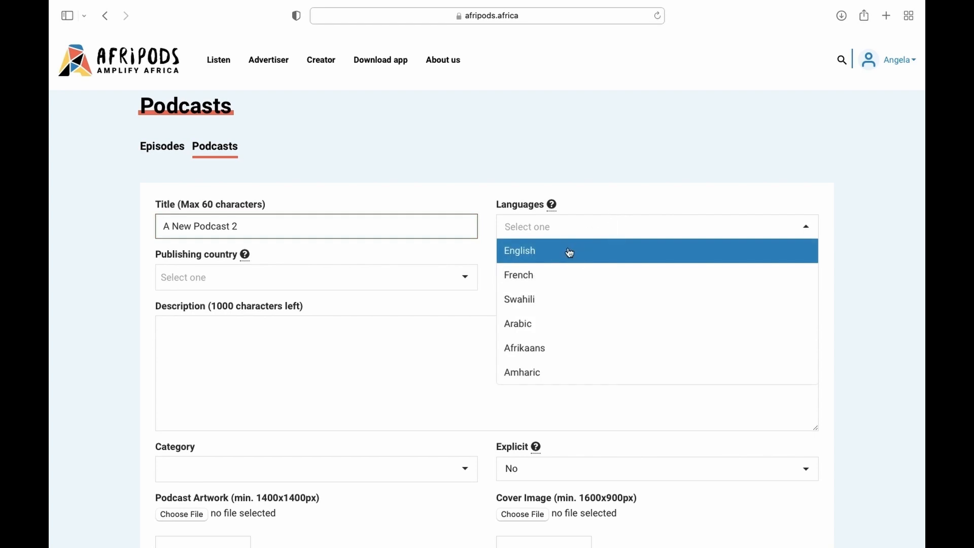
{"action": "left_click", "coordinate": [570, 252]}
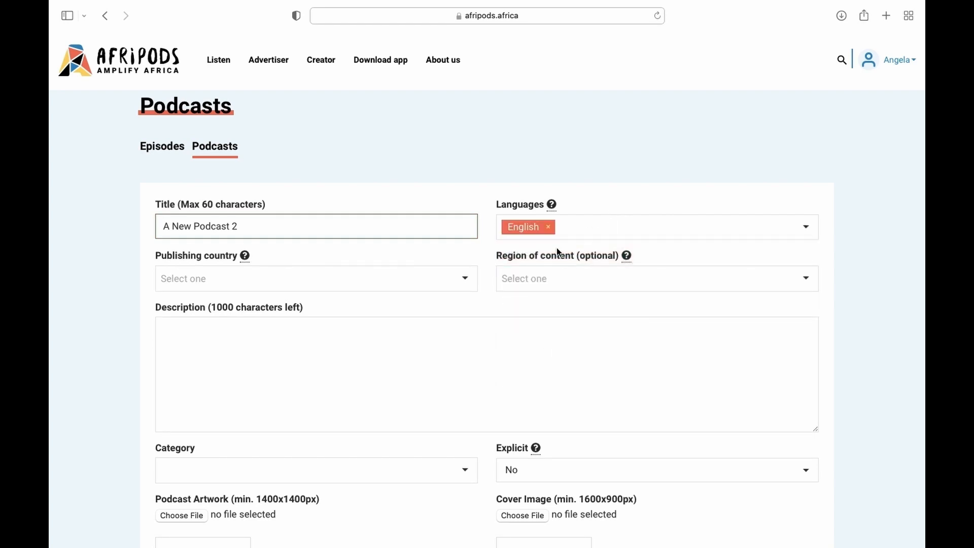
{"action": "left_click", "coordinate": [363, 283]}
{"action": "type", "text": "Keny"}
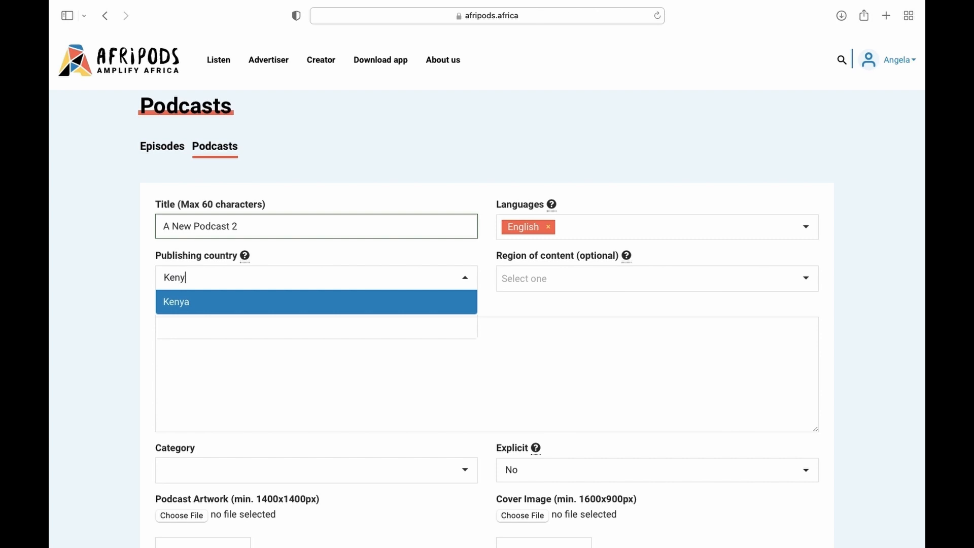
{"action": "key", "text": "Return"}
{"action": "left_click", "coordinate": [604, 277]}
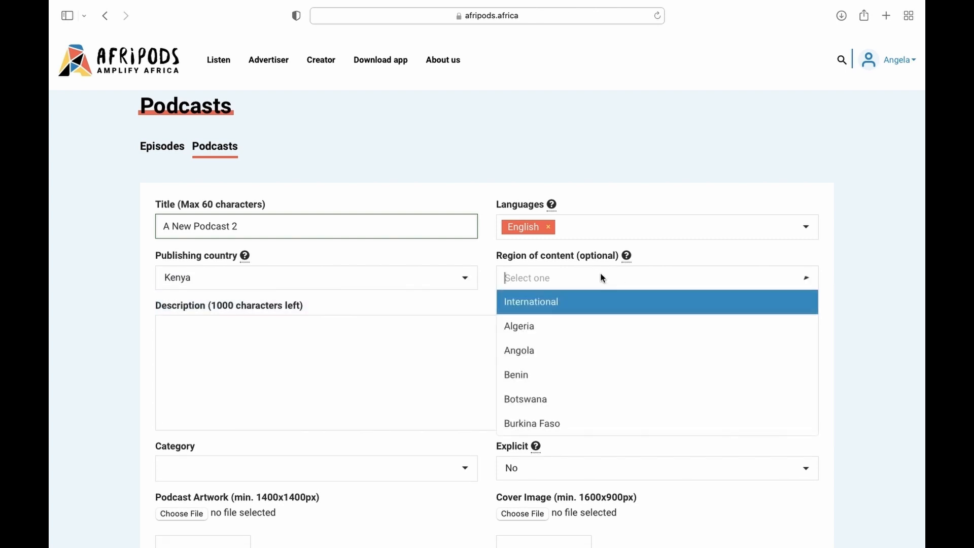
{"action": "type", "text": "Kenya"}
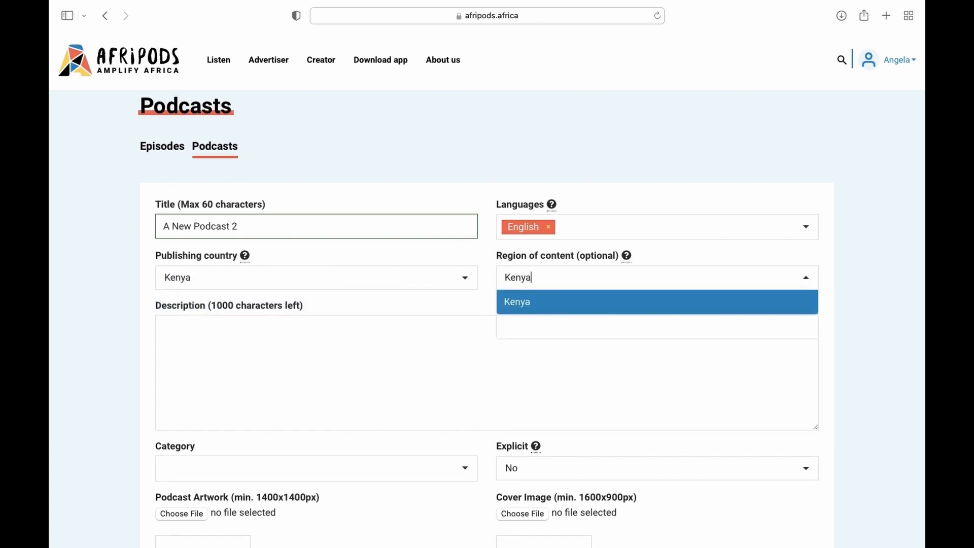
{"action": "key", "text": "Return"}
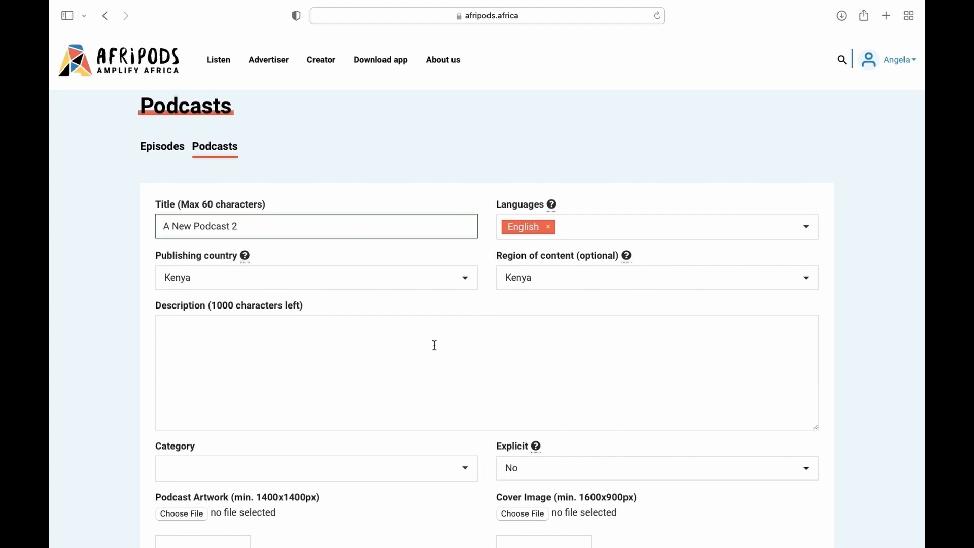
- Write a description saying the podcast will train and give tips to new podcasters
{"action": "left_click", "coordinate": [389, 343]}
{"action": "type", "text": "M"}
{"action": "key", "text": "BackSpace"}
{"action": "type", "text": "This Pod"}
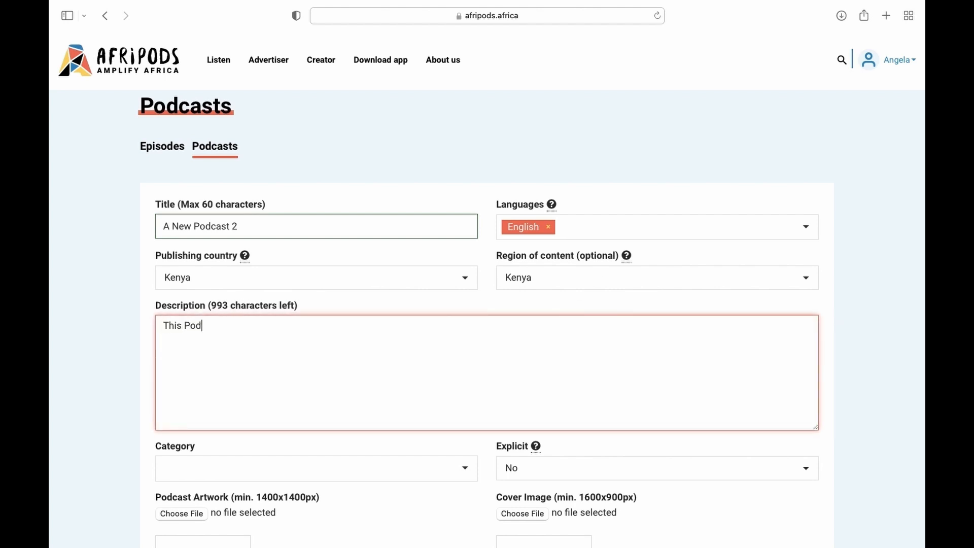
{"action": "type", "text": "cast will be about training and giv"}
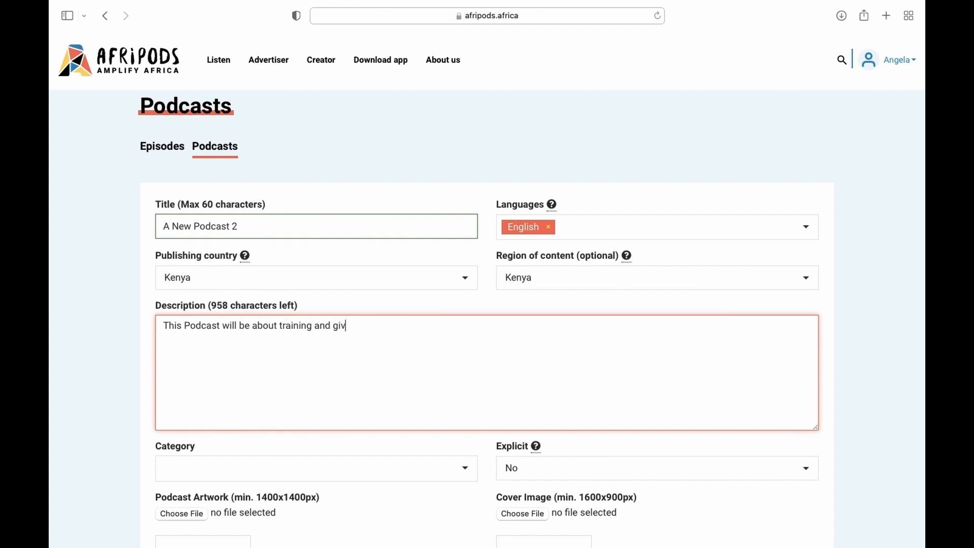
{"action": "type", "text": "ing tips to new podcasters on how to navigate the Afripods platform"}
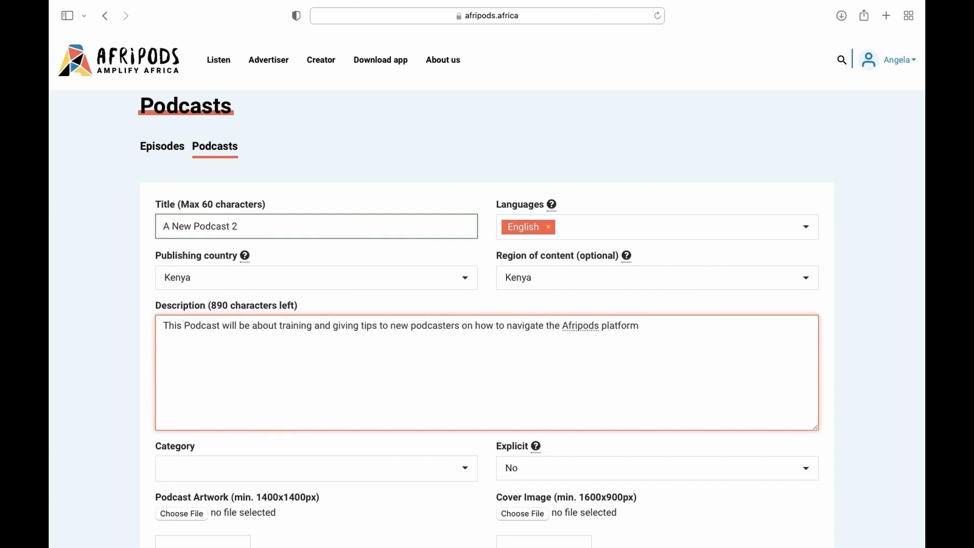
{"action": "scroll", "coordinate": [487, 304], "scroll_direction": "down", "scroll_amount": 3}
{"action": "type", "text": "."}
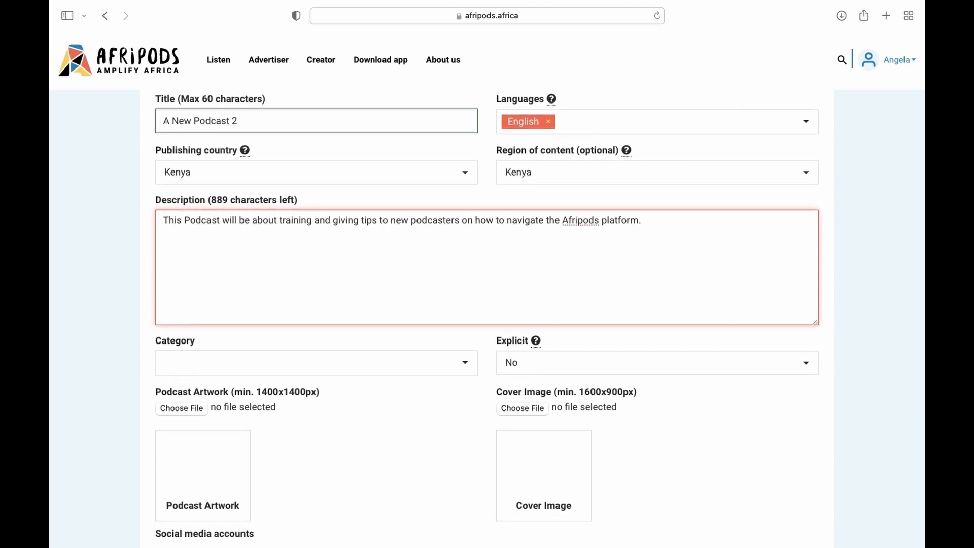
- Set the podcast category to Education
{"action": "left_click", "coordinate": [370, 361]}
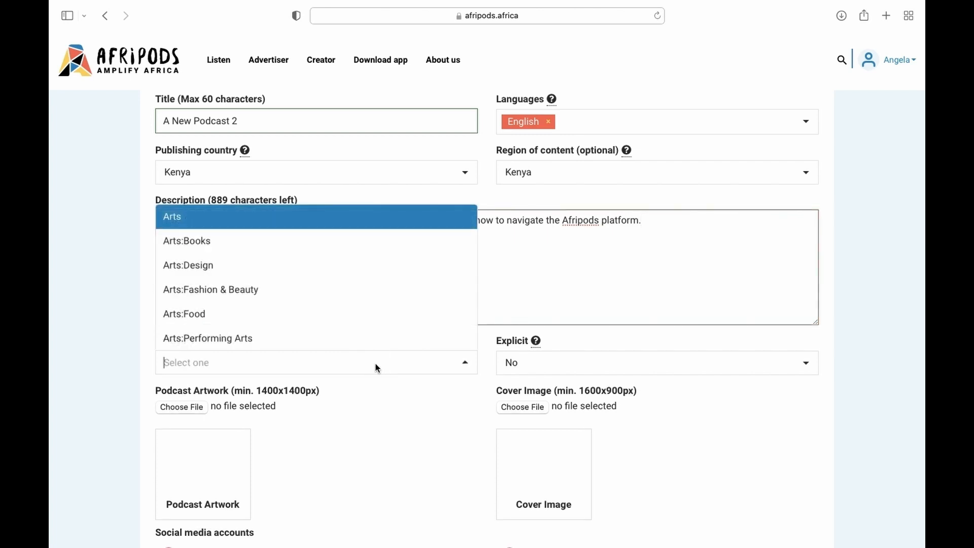
{"action": "type", "text": "ed"}
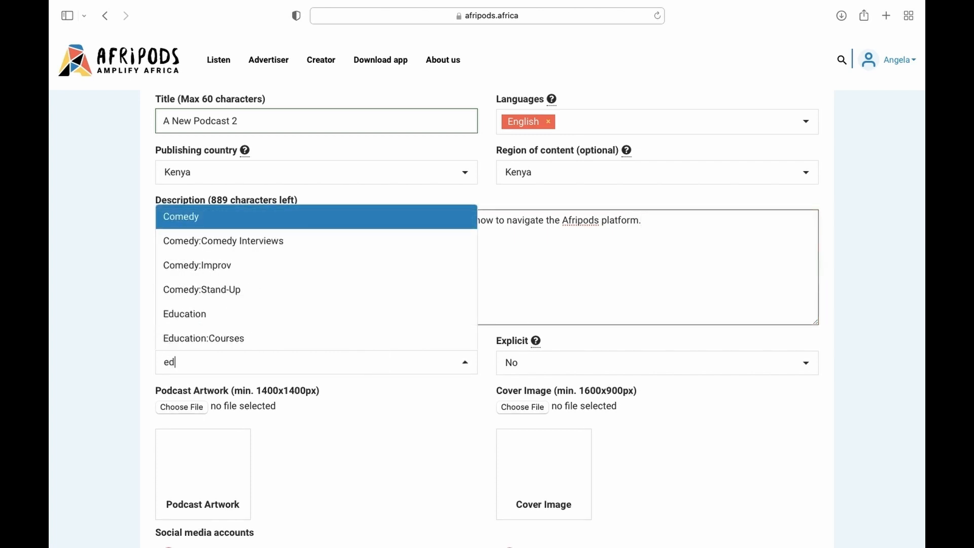
{"action": "type", "text": "ucation"}
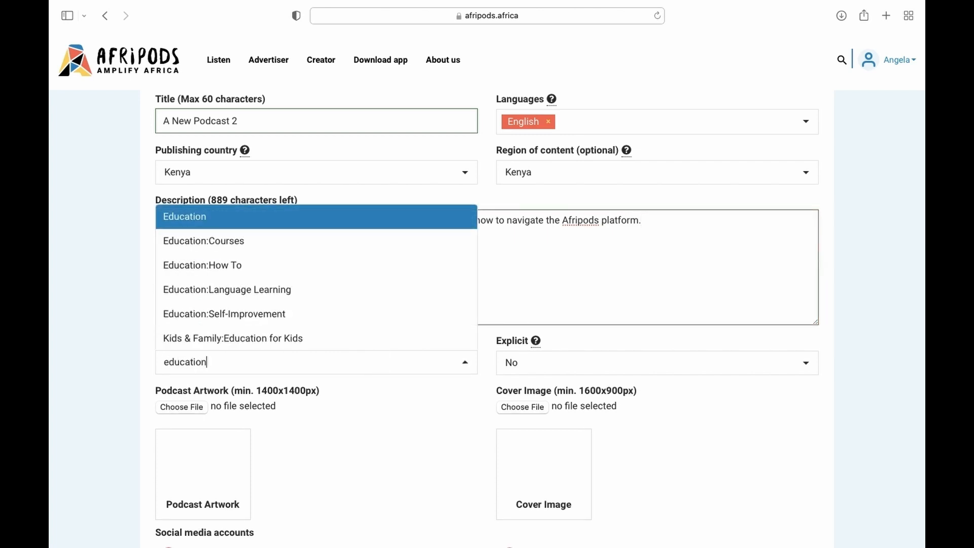
{"action": "key", "text": "Return"}
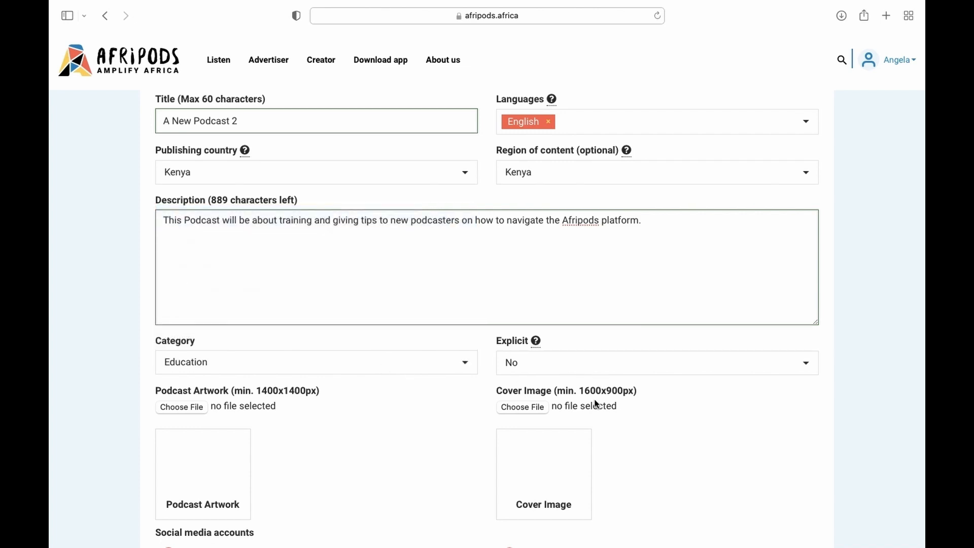
- Check the Explicit options and their help tooltip, leaving Explicit at No
{"action": "left_click", "coordinate": [629, 363]}
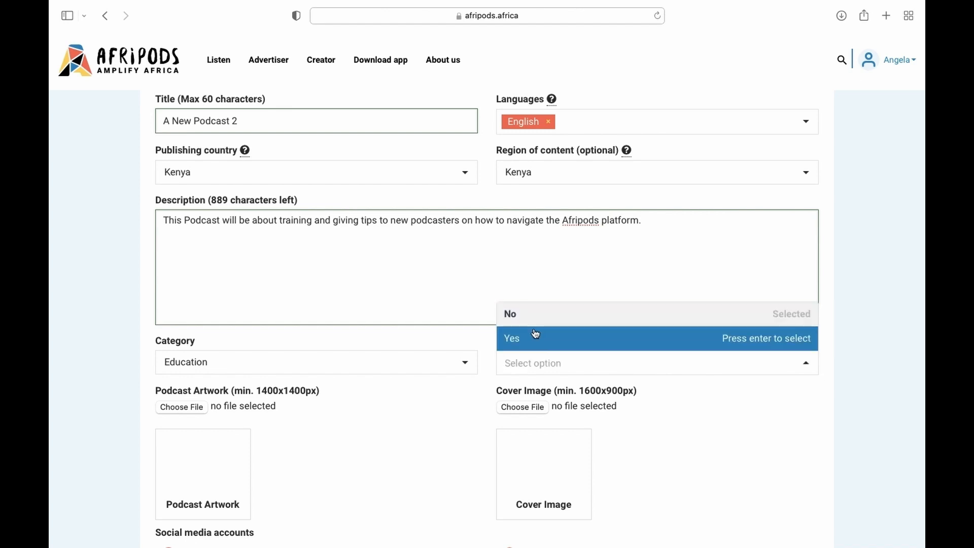
{"action": "left_click", "coordinate": [555, 339]}
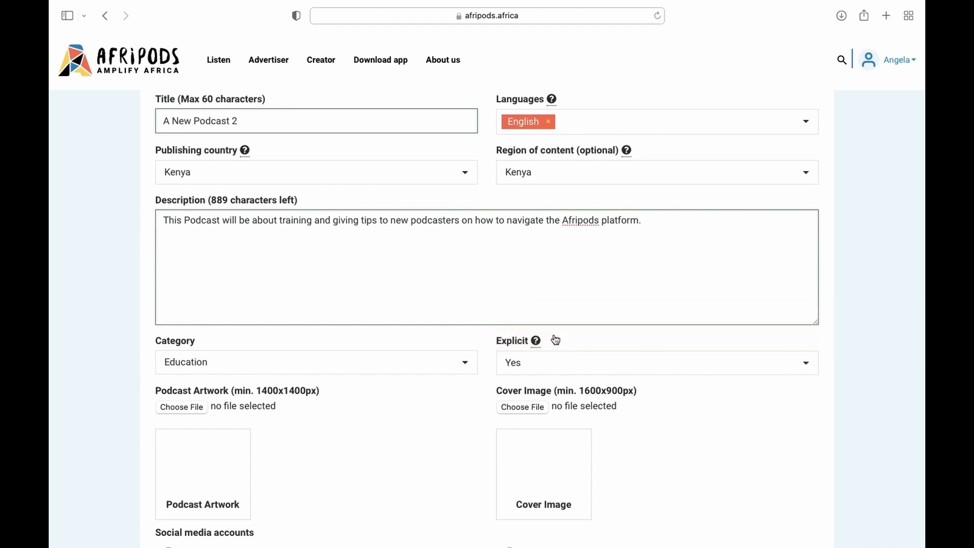
{"action": "mouse_move", "coordinate": [539, 343]}
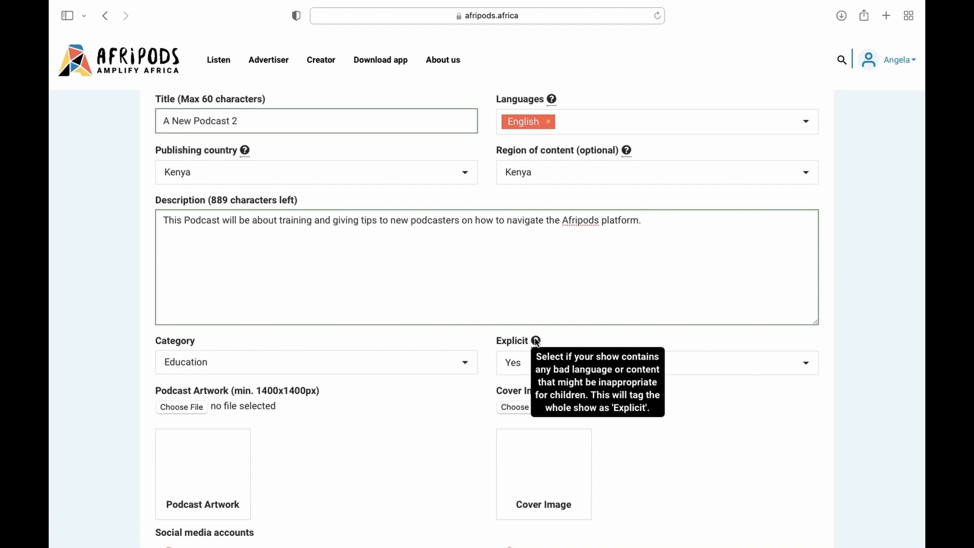
{"action": "scroll", "coordinate": [239, 322], "scroll_direction": "down", "scroll_amount": 4}
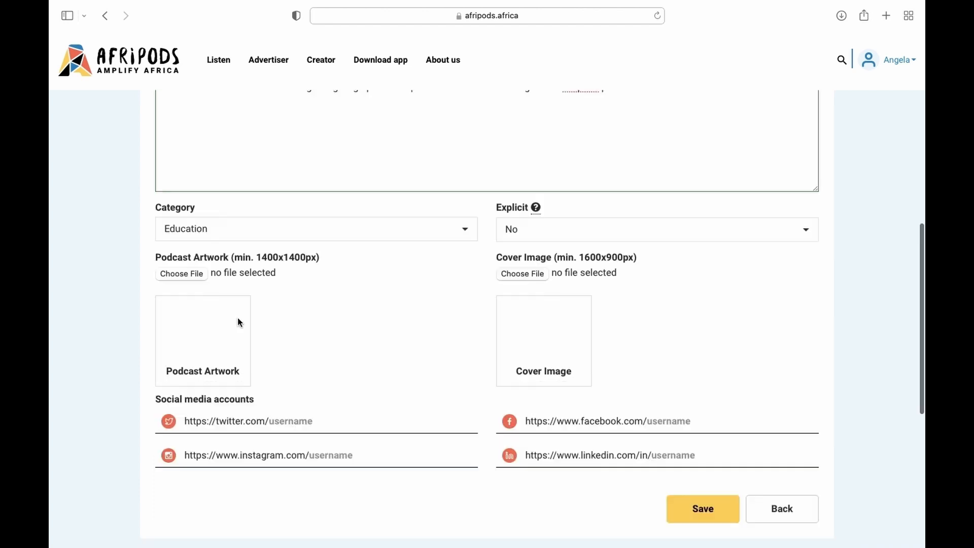
- Upload A New Podcast.png as the podcast artwork
{"action": "left_click", "coordinate": [192, 276]}
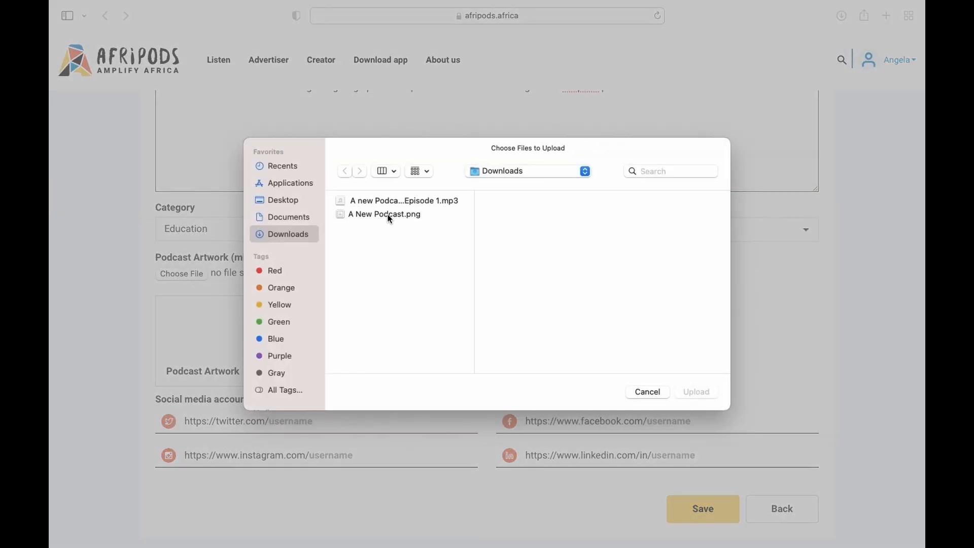
{"action": "left_click", "coordinate": [389, 215]}
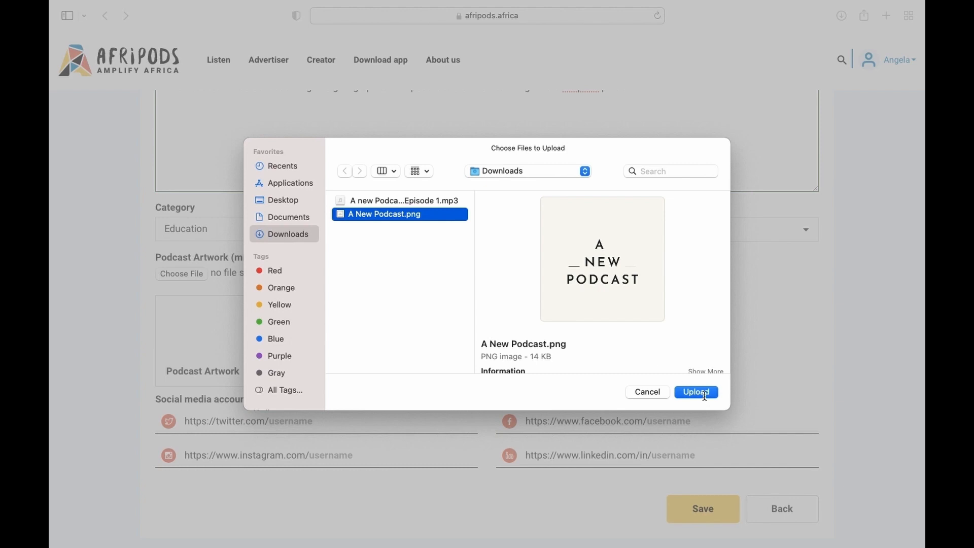
{"action": "left_click", "coordinate": [705, 395]}
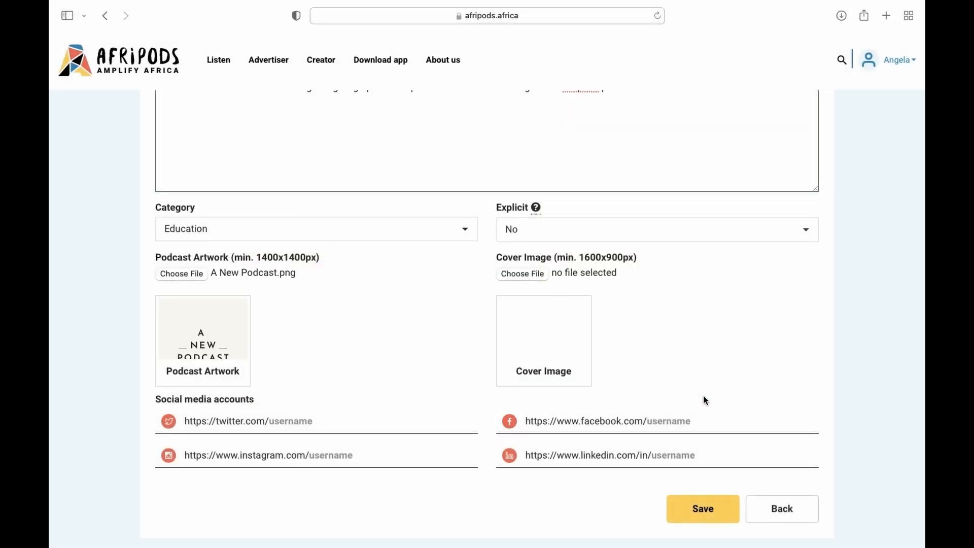
- Upload A New Podcast.png as the cover image too
{"action": "left_click", "coordinate": [524, 279]}
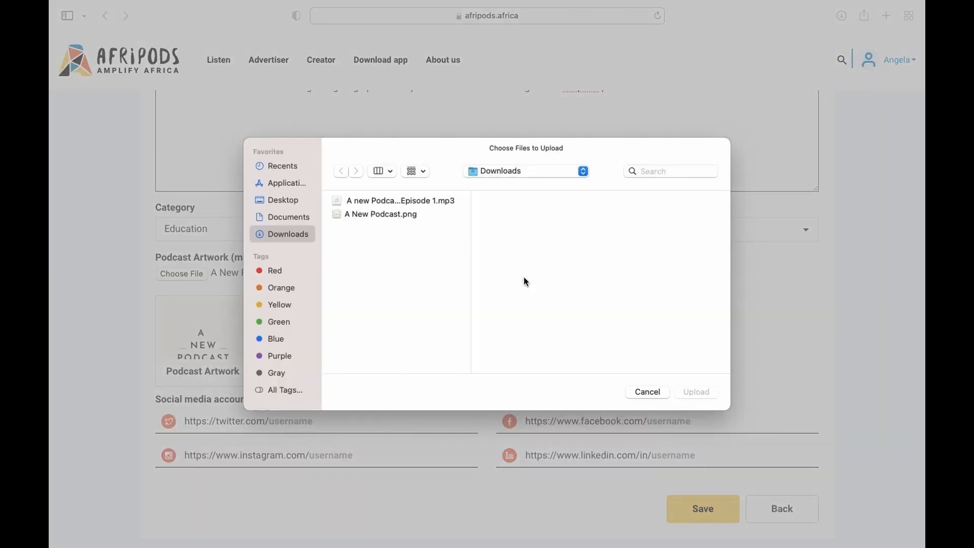
{"action": "left_click", "coordinate": [375, 215]}
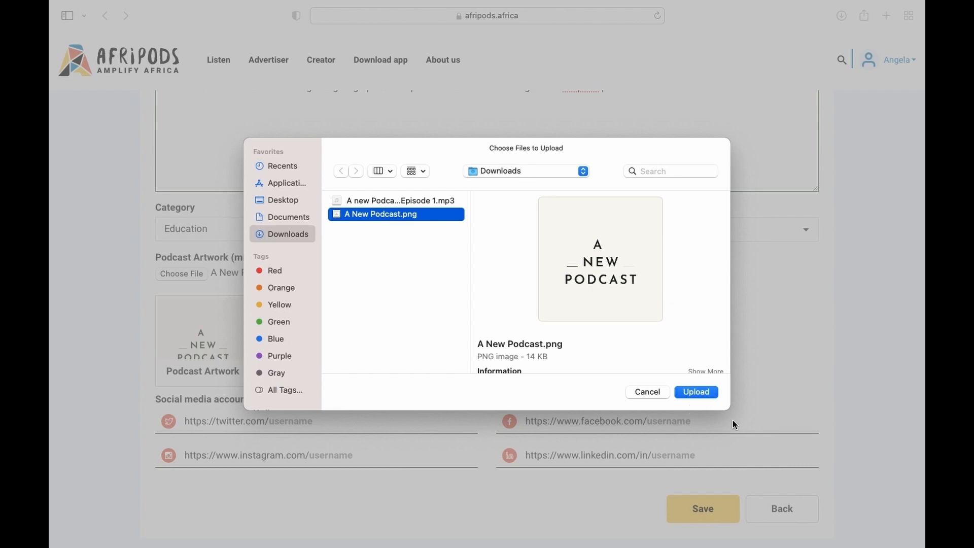
{"action": "left_click", "coordinate": [703, 393]}
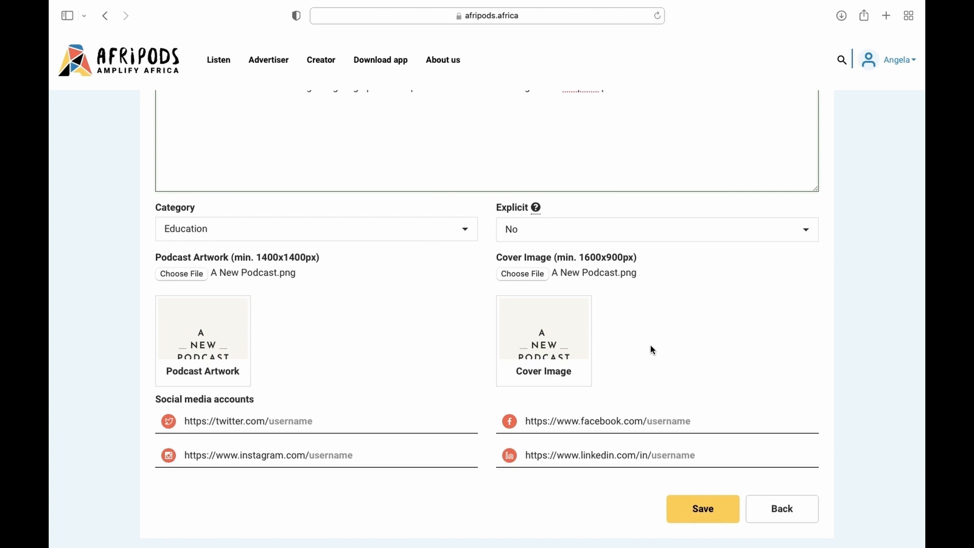
{"action": "scroll", "coordinate": [653, 350], "scroll_direction": "down", "scroll_amount": 3}
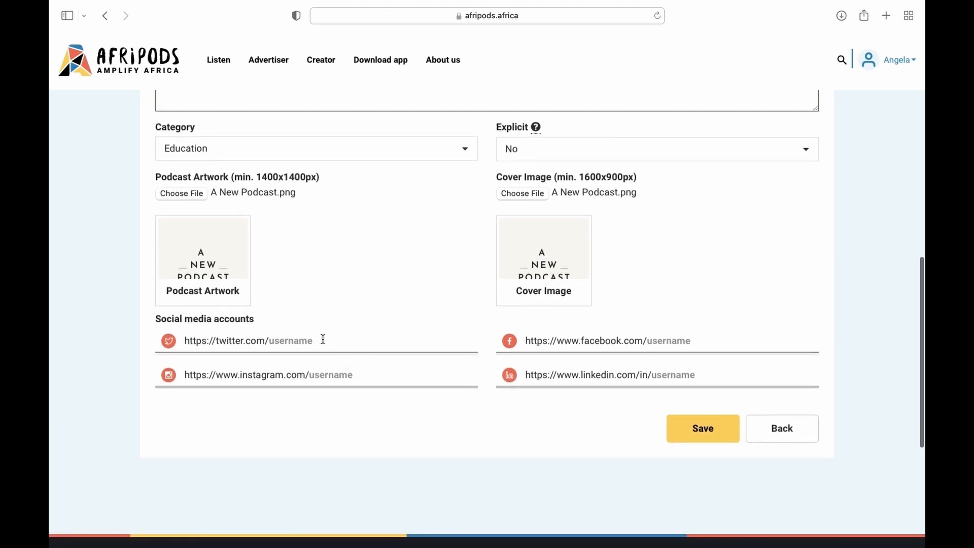
{"action": "left_click", "coordinate": [297, 341]}
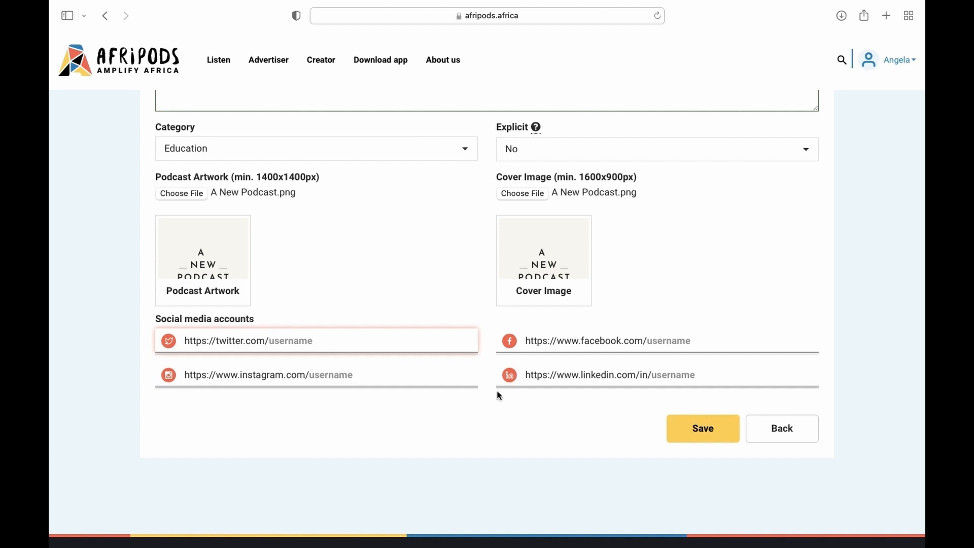
{"action": "scroll", "coordinate": [566, 395], "scroll_direction": "up", "scroll_amount": 10}
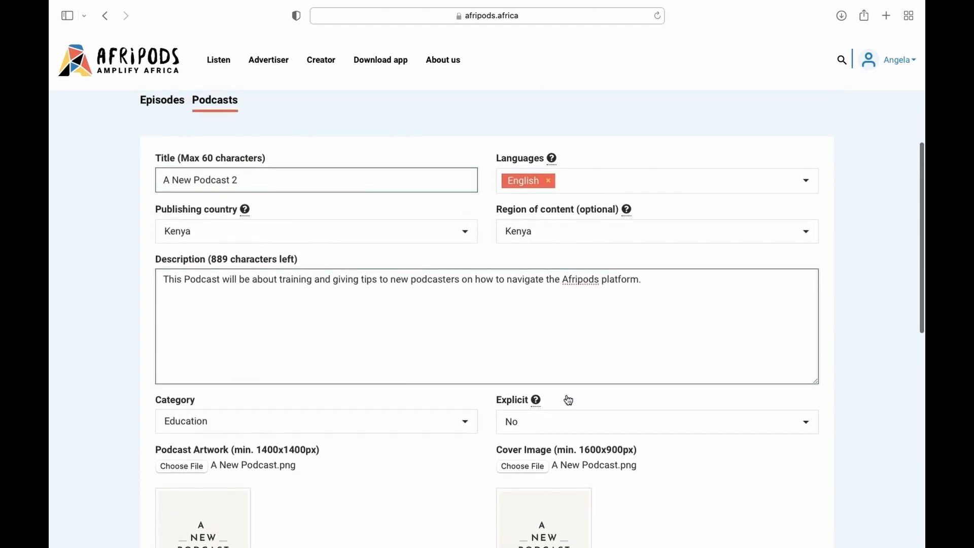
{"action": "scroll", "coordinate": [568, 400], "scroll_direction": "down", "scroll_amount": 5}
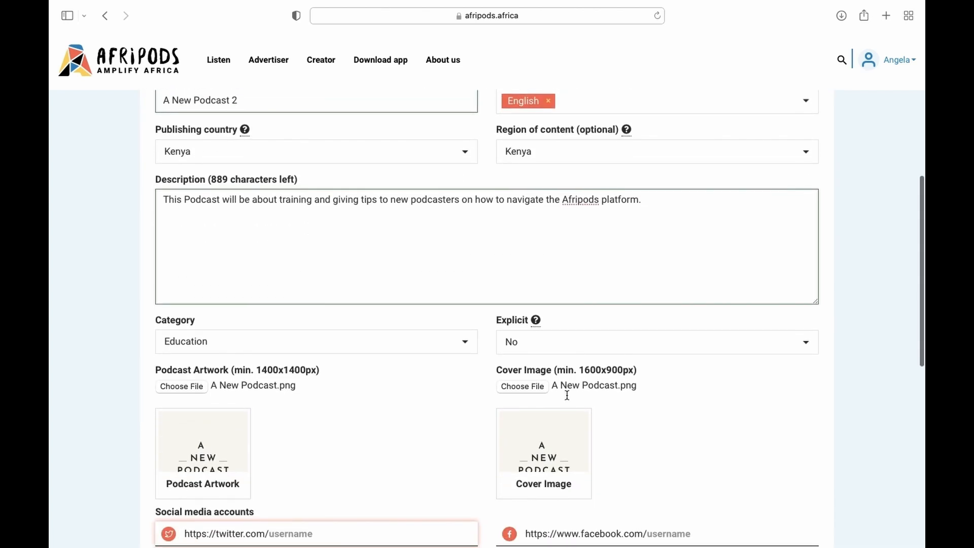
{"action": "scroll", "coordinate": [567, 394], "scroll_direction": "down", "scroll_amount": 3}
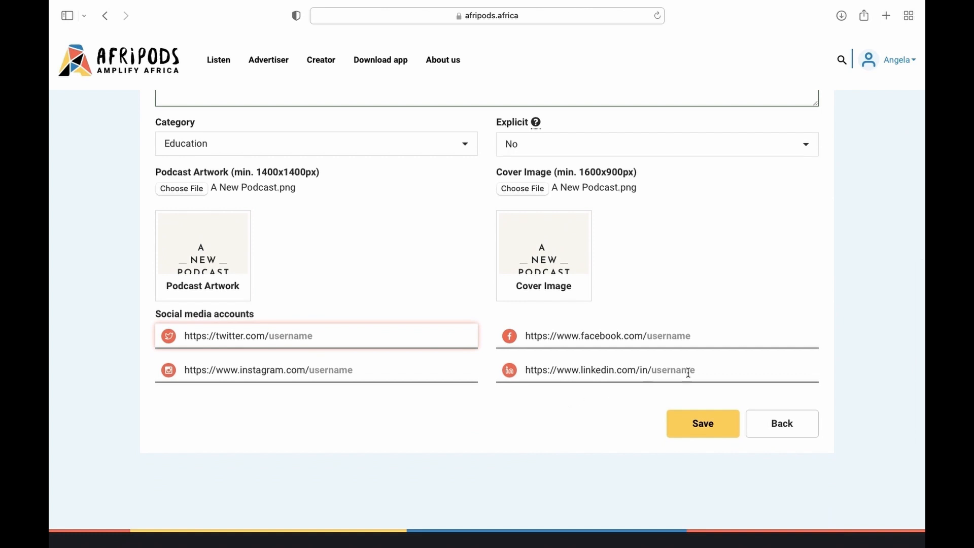
- Save A New Podcast 2 and confirm it appears in the Podcasts list
{"action": "left_click", "coordinate": [709, 423]}
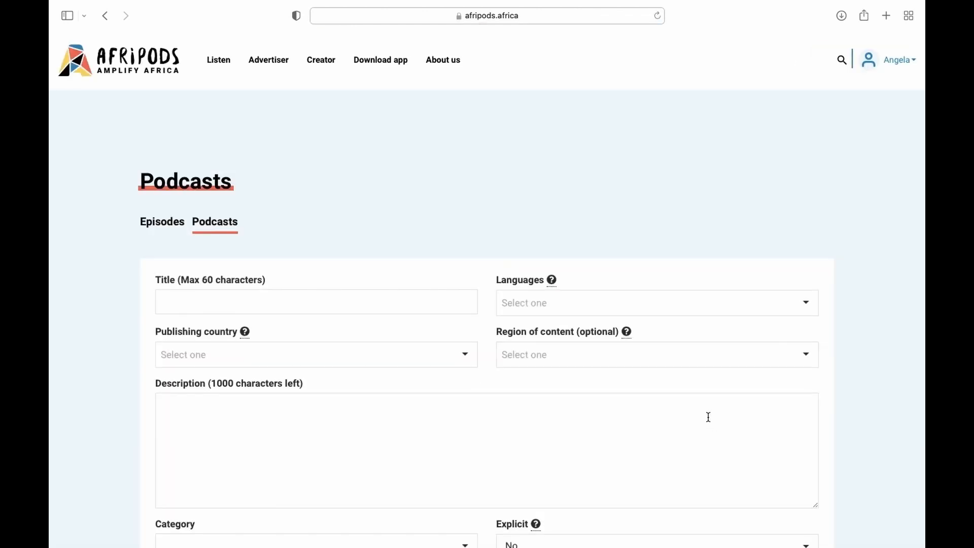
{"action": "left_click", "coordinate": [221, 228]}
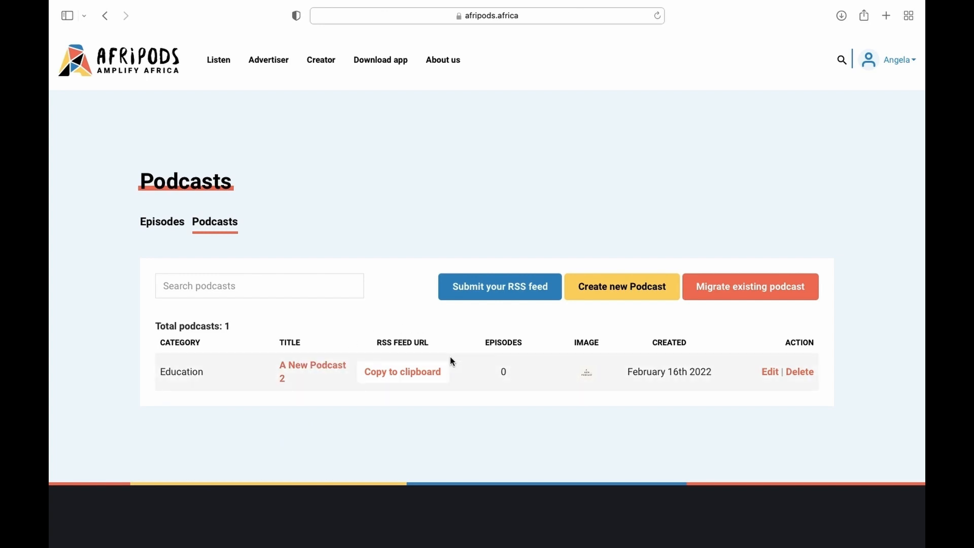
{"action": "left_click", "coordinate": [415, 376]}
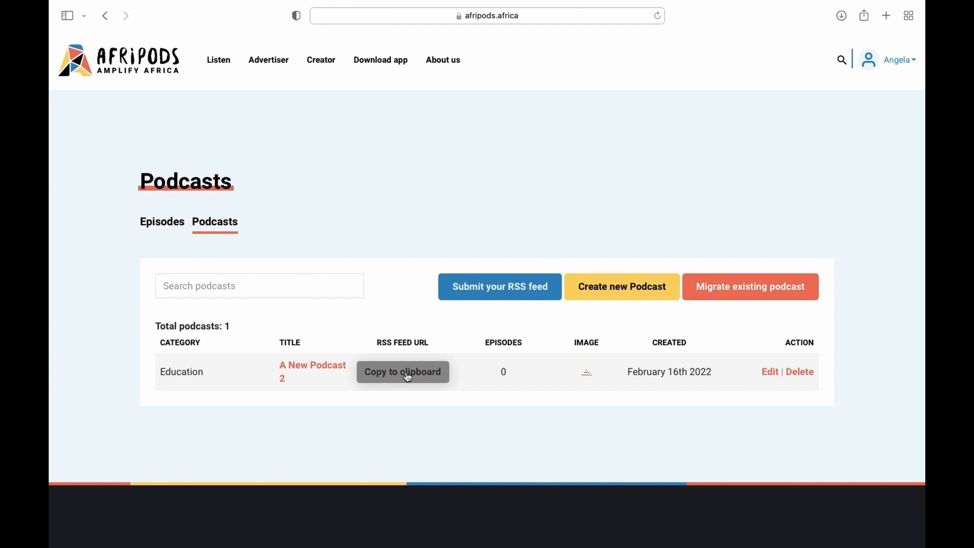
{"action": "left_click", "coordinate": [410, 377]}
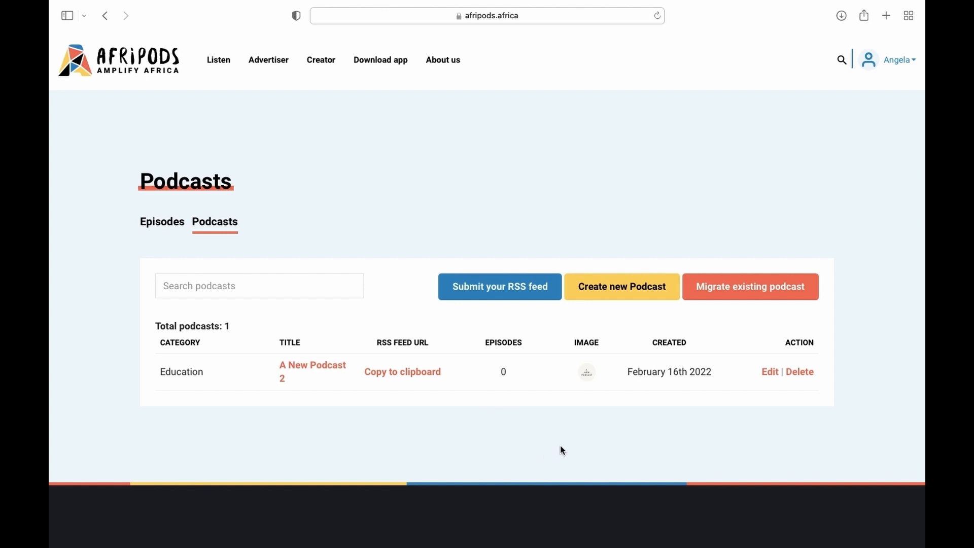
{"action": "left_click", "coordinate": [770, 372]}
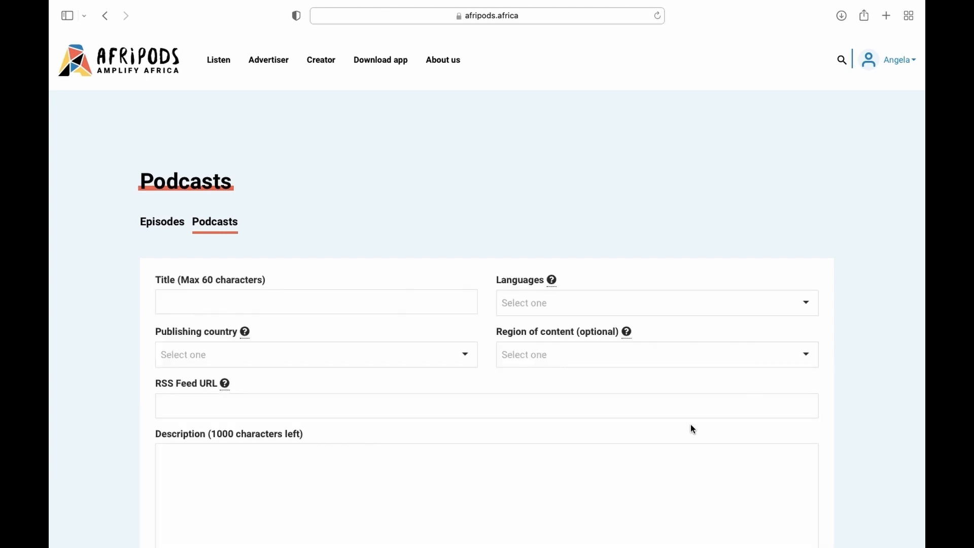
{"action": "scroll", "coordinate": [689, 423], "scroll_direction": "down", "scroll_amount": 3}
{"action": "scroll", "coordinate": [691, 424], "scroll_direction": "down", "scroll_amount": 2}
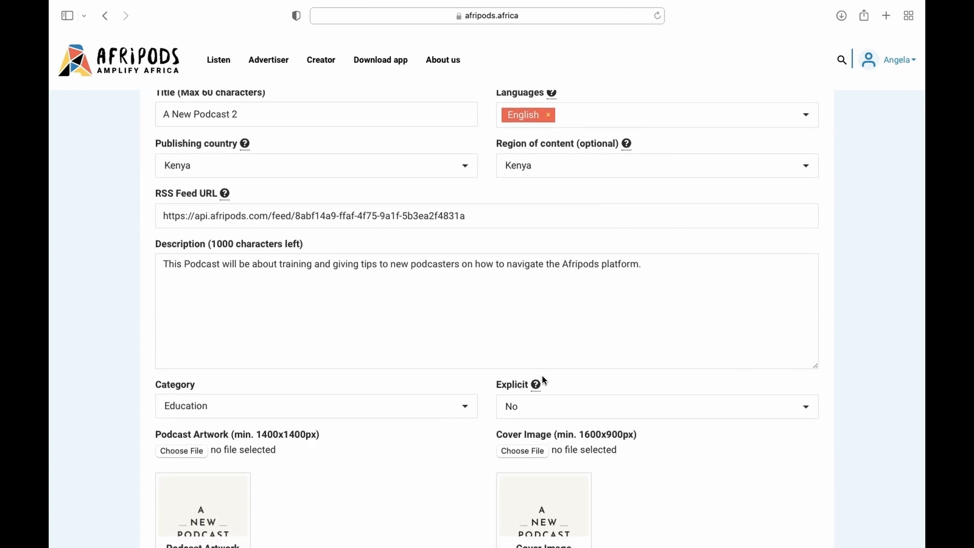
{"action": "scroll", "coordinate": [543, 381], "scroll_direction": "up", "scroll_amount": 3}
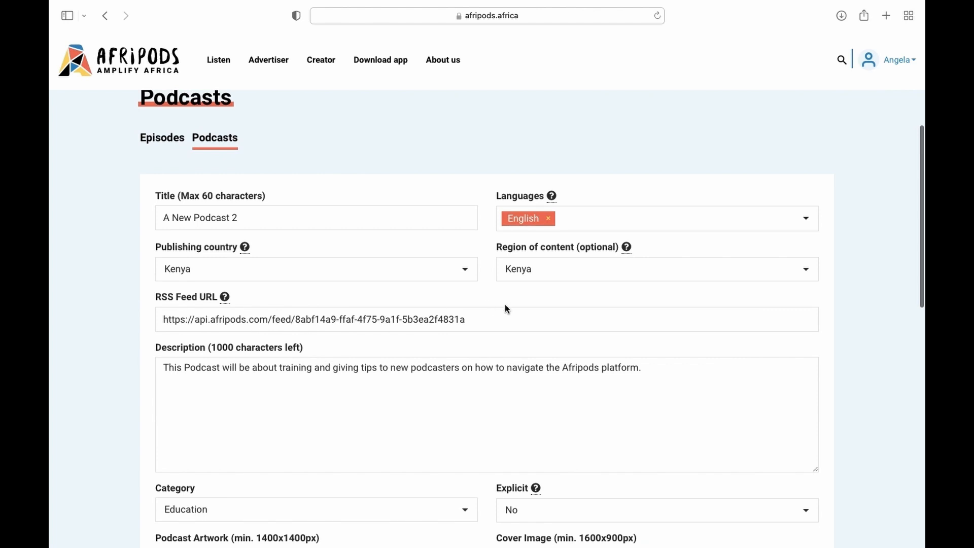
{"action": "scroll", "coordinate": [506, 308], "scroll_direction": "up", "scroll_amount": 2}
{"action": "scroll", "coordinate": [506, 309], "scroll_direction": "down", "scroll_amount": 4}
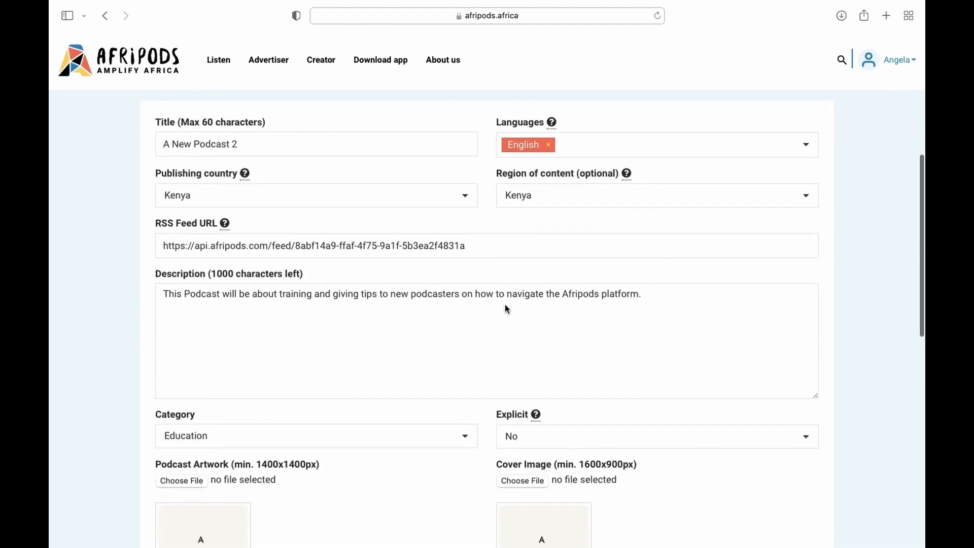
{"action": "scroll", "coordinate": [505, 306], "scroll_direction": "down", "scroll_amount": 5}
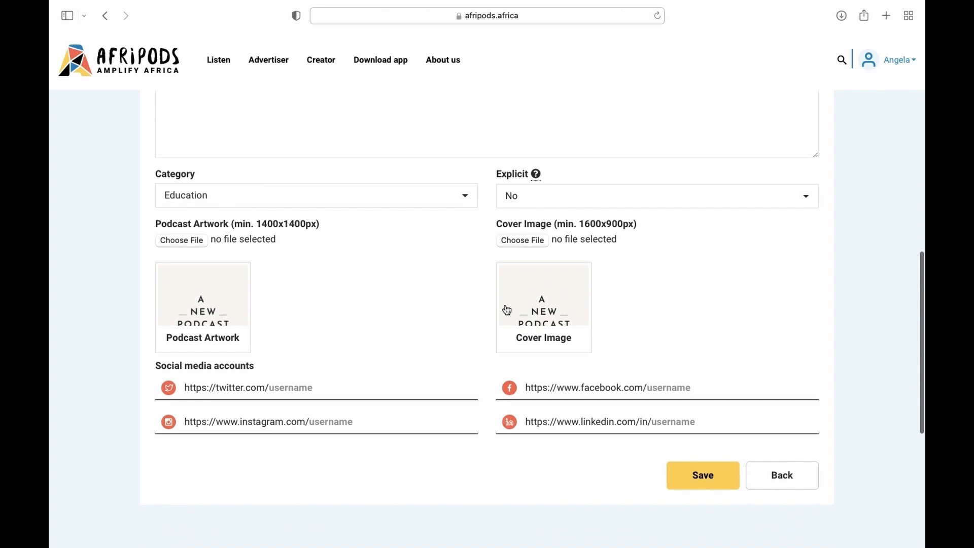
{"action": "left_click", "coordinate": [808, 479]}
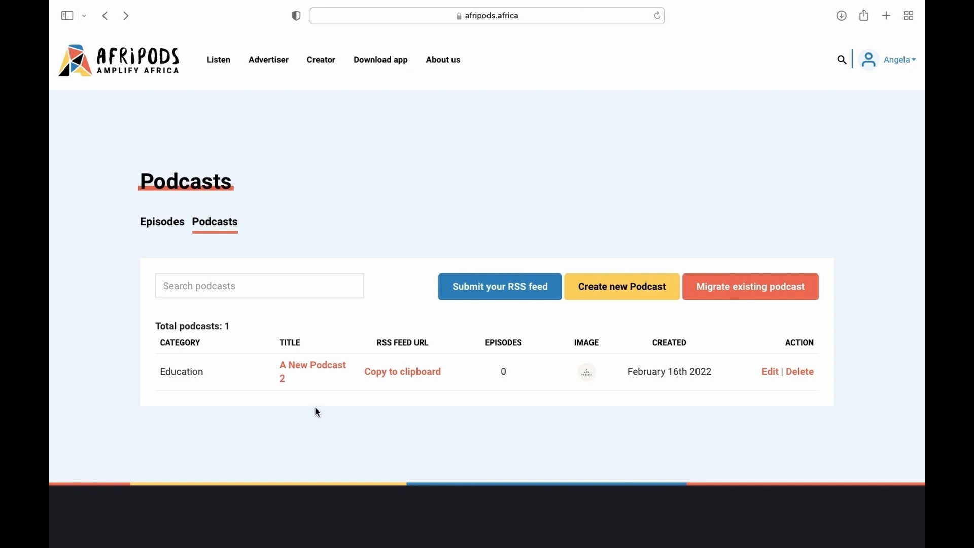
- Start adding a single new episode and assign it to A New Podcast 2
{"action": "left_click", "coordinate": [163, 223]}
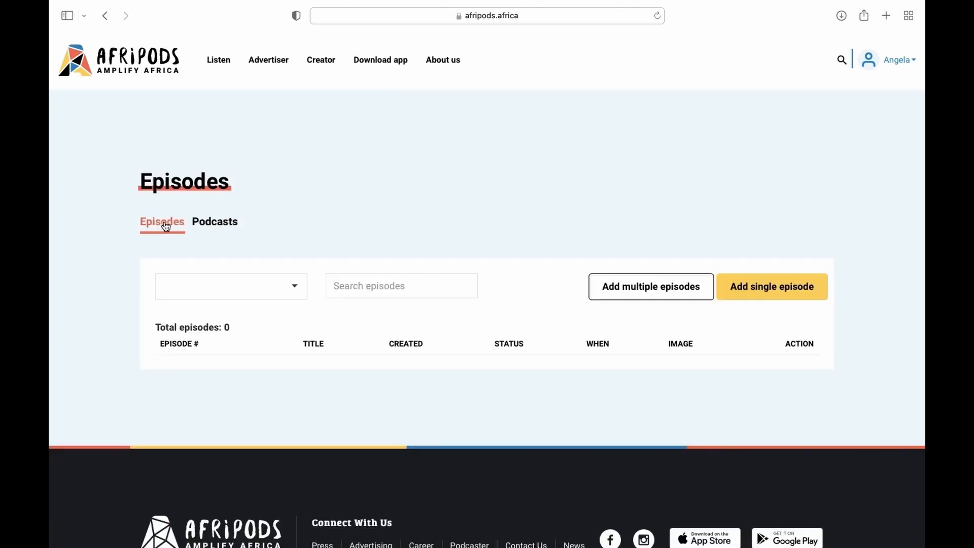
{"action": "left_click", "coordinate": [771, 293]}
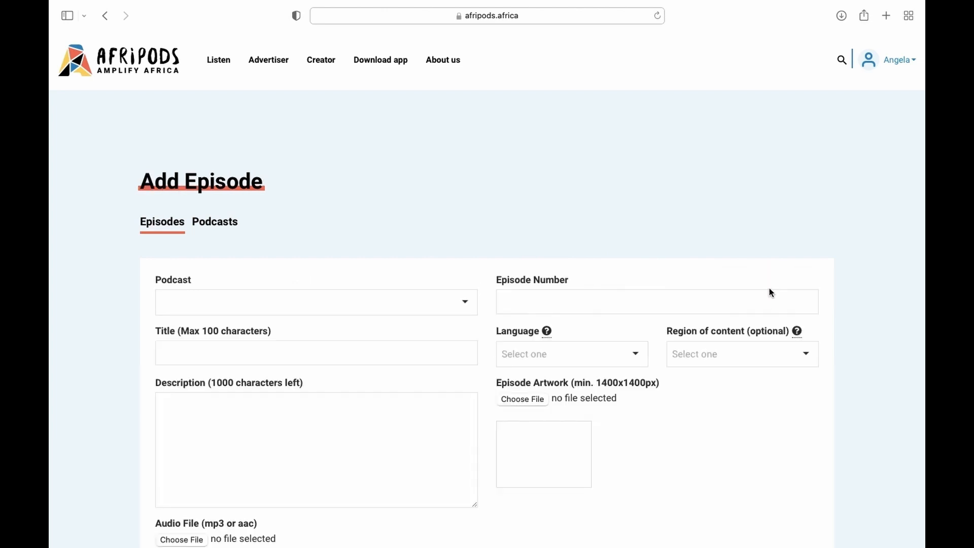
{"action": "scroll", "coordinate": [574, 227], "scroll_direction": "down", "scroll_amount": 4}
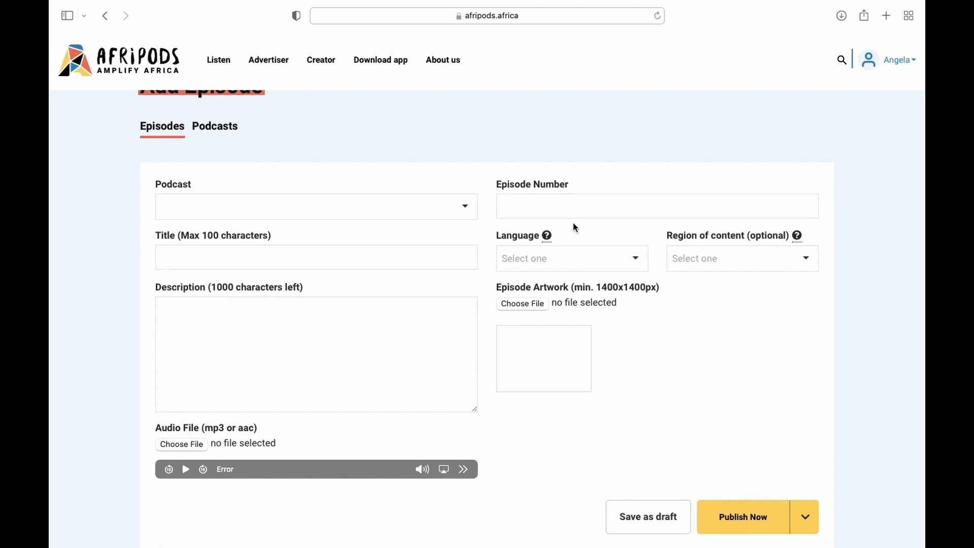
{"action": "left_click", "coordinate": [467, 208]}
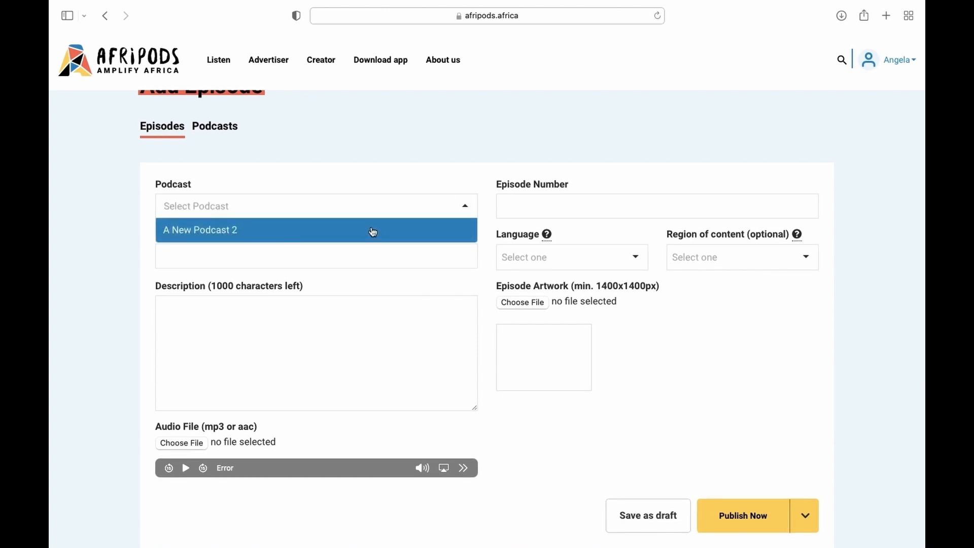
{"action": "left_click", "coordinate": [285, 228]}
- Give the episode number 1 and the title 'My first episode'
{"action": "left_click", "coordinate": [516, 209]}
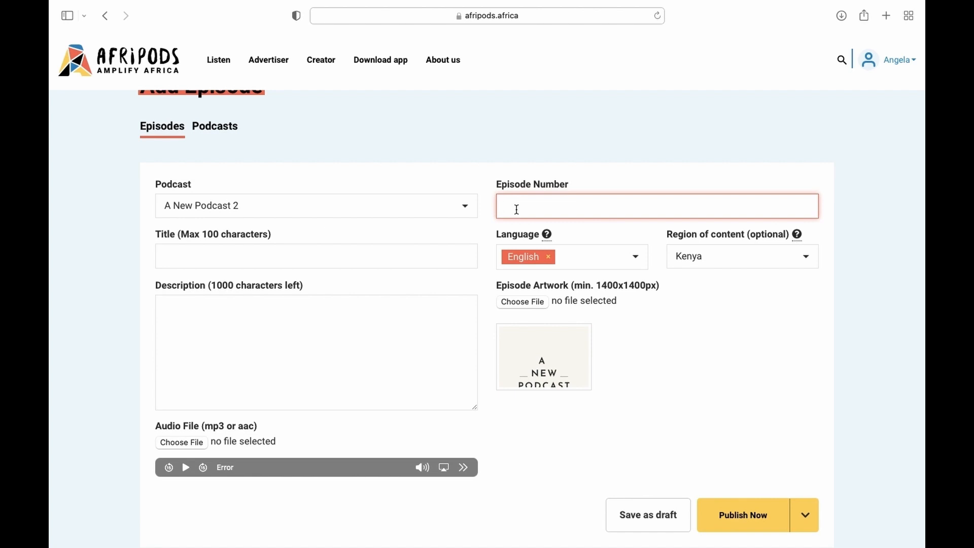
{"action": "type", "text": "1"}
{"action": "left_click", "coordinate": [320, 251]}
{"action": "type", "text": "My ifr"}
{"action": "key", "text": "BackSpace"}
{"action": "key", "text": "BackSpace"}
{"action": "key", "text": "BackSpace"}
{"action": "type", "text": "first episode"}
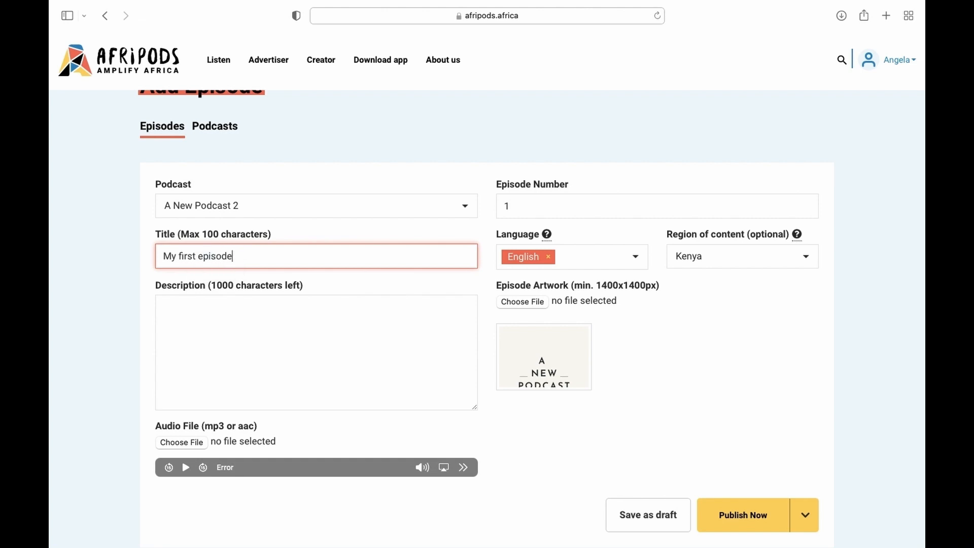
- Describe the episode as 'My first episode will be about navigating the episodes page.', keeping English
{"action": "left_click", "coordinate": [340, 320]}
{"action": "type", "text": "My first episode will be abo"}
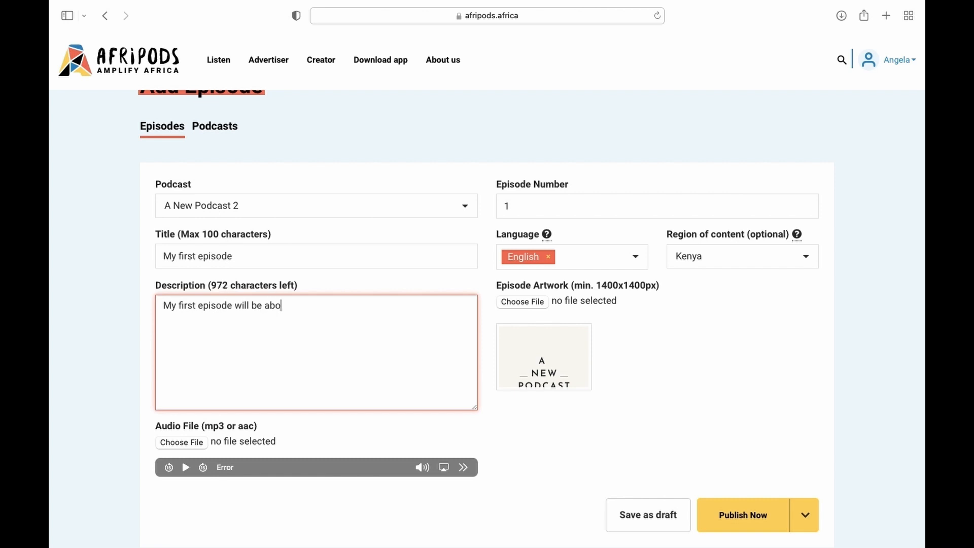
{"action": "type", "text": "ut navigating the episodes page."}
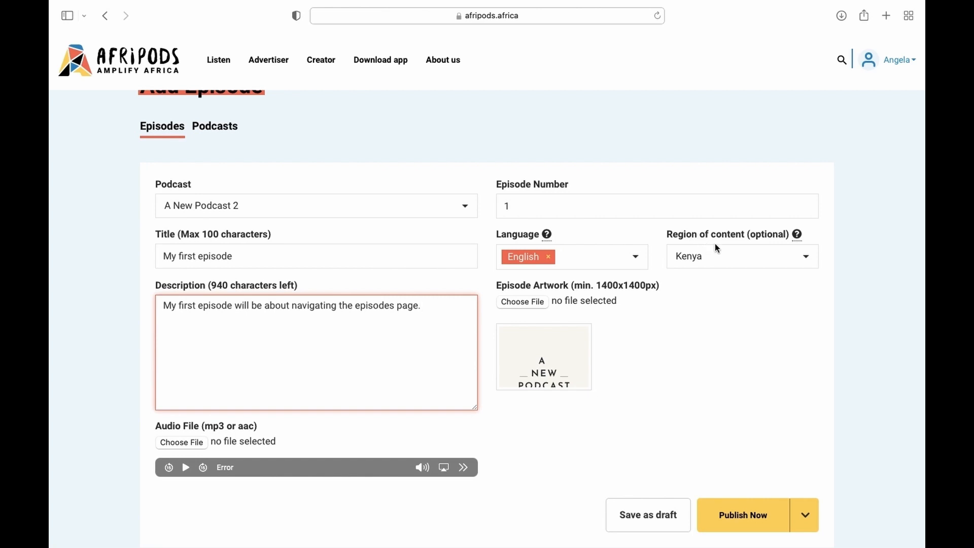
{"action": "left_click", "coordinate": [611, 264]}
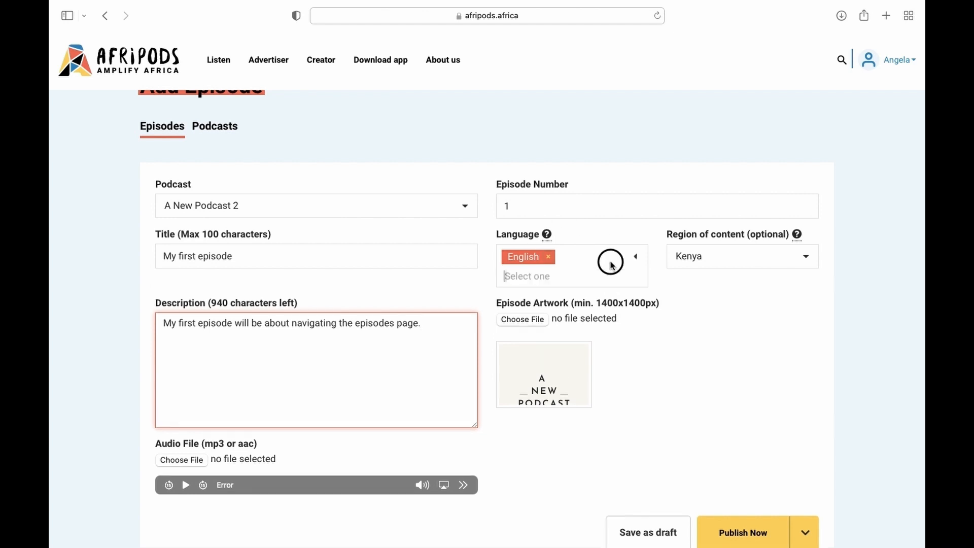
{"action": "left_click", "coordinate": [730, 336]}
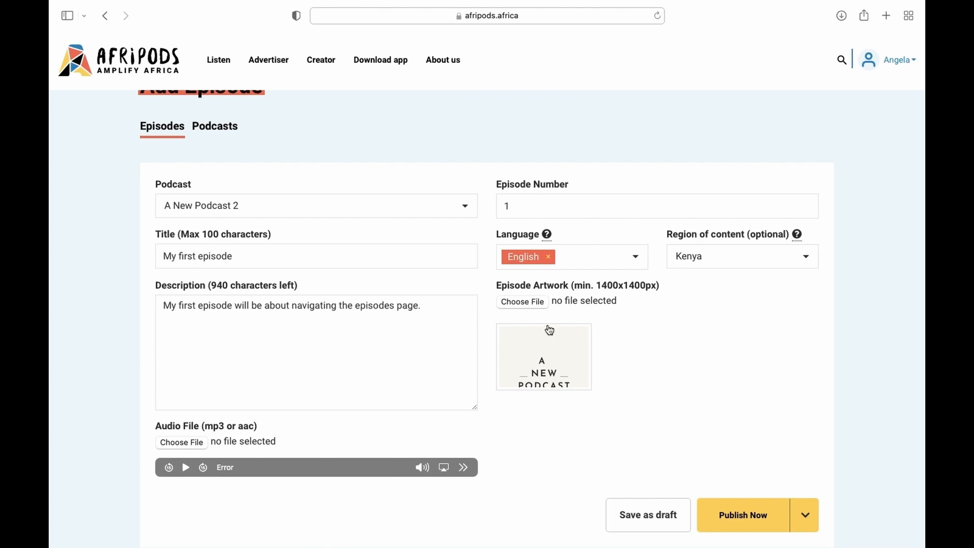
- Upload 'A new Podcast Episode 1.mp3' from Downloads as the episode's audio
{"action": "scroll", "coordinate": [678, 374], "scroll_direction": "down", "scroll_amount": 1}
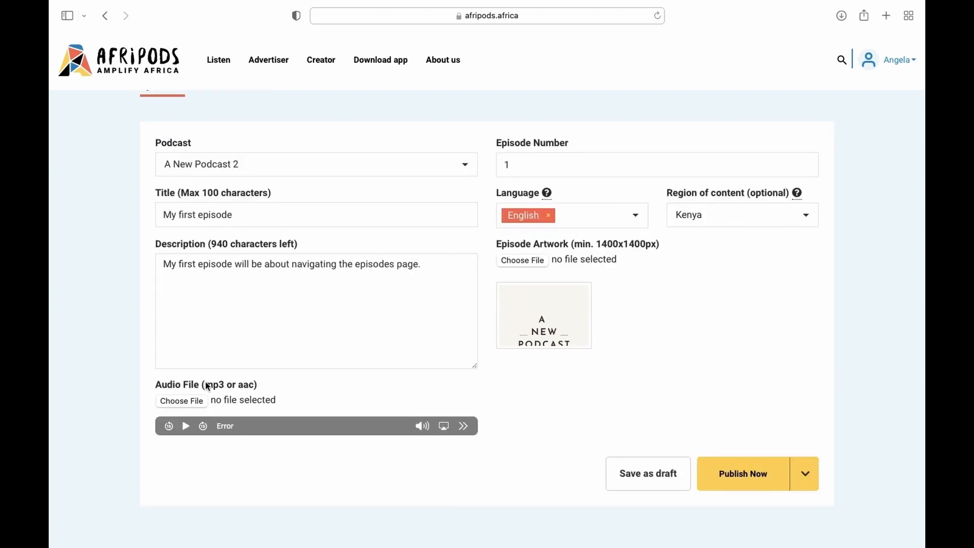
{"action": "left_click", "coordinate": [172, 400]}
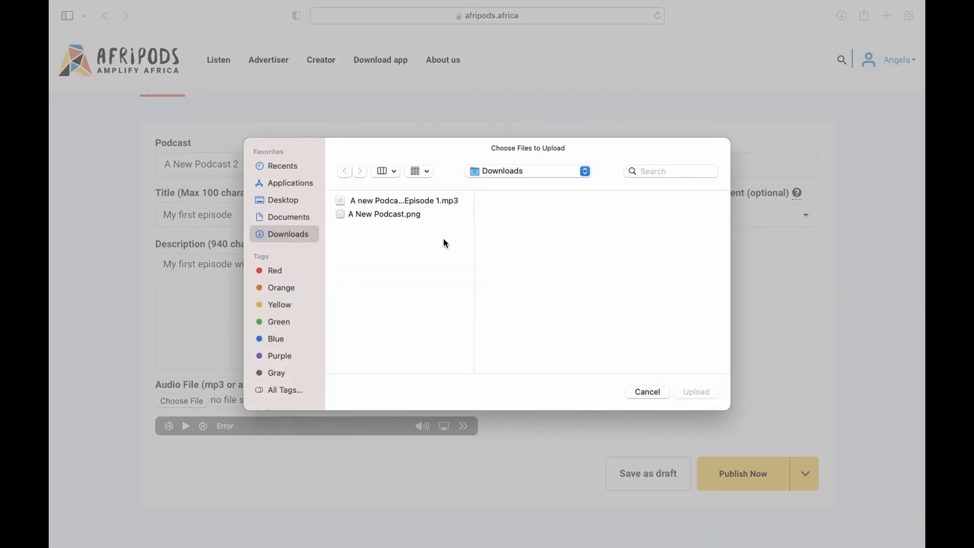
{"action": "left_click", "coordinate": [408, 201]}
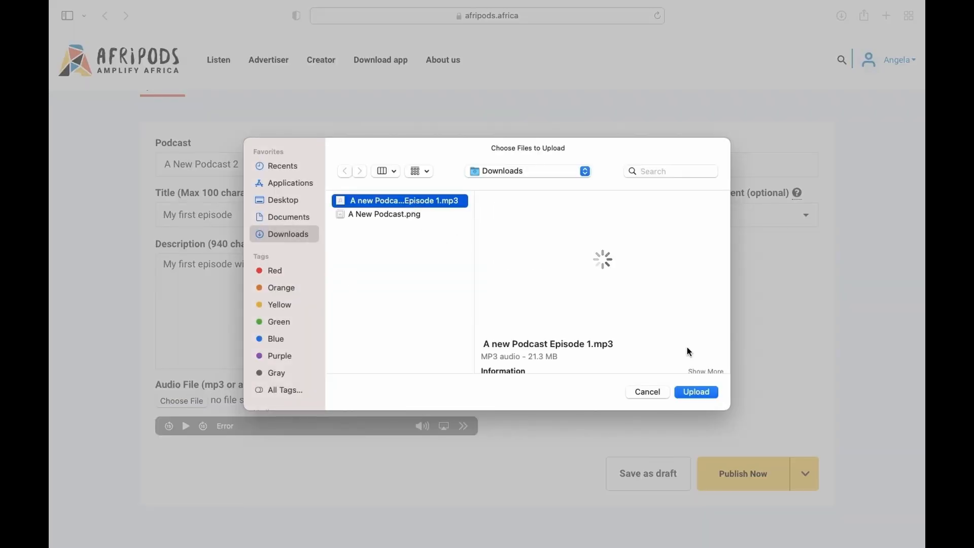
{"action": "left_click", "coordinate": [709, 391]}
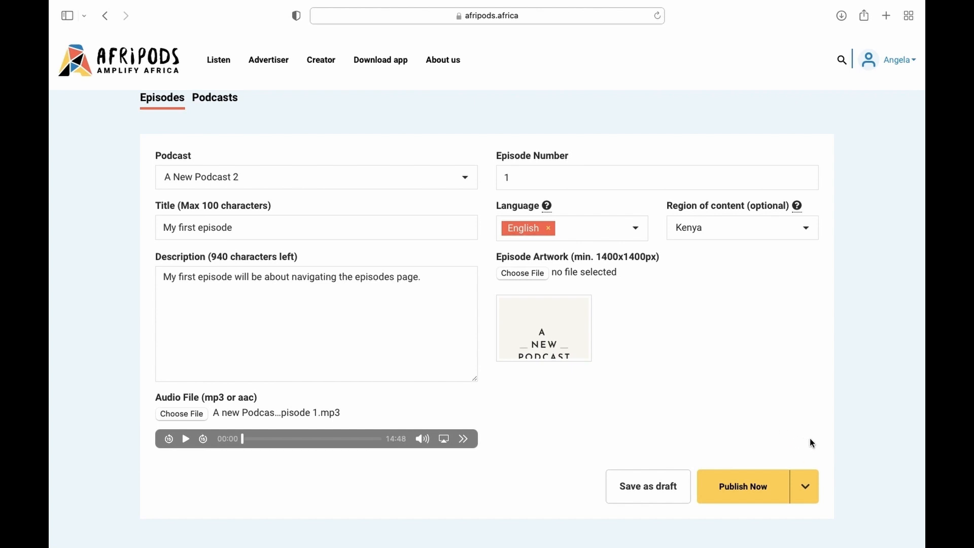
{"action": "scroll", "coordinate": [809, 437], "scroll_direction": "down", "scroll_amount": 2}
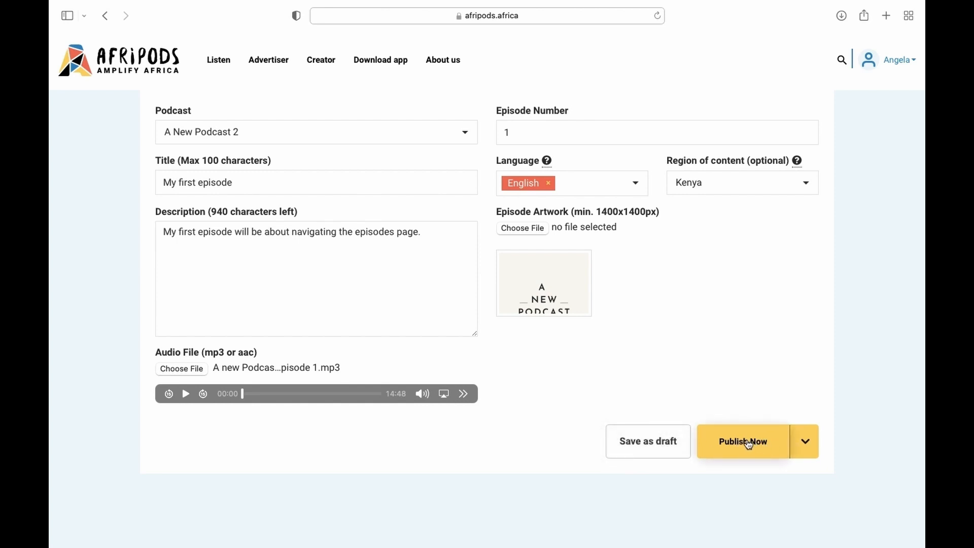
- Switch publishing to Schedule and set the release for 23 Feb 2022, 06:38 AM
{"action": "left_click", "coordinate": [810, 445]}
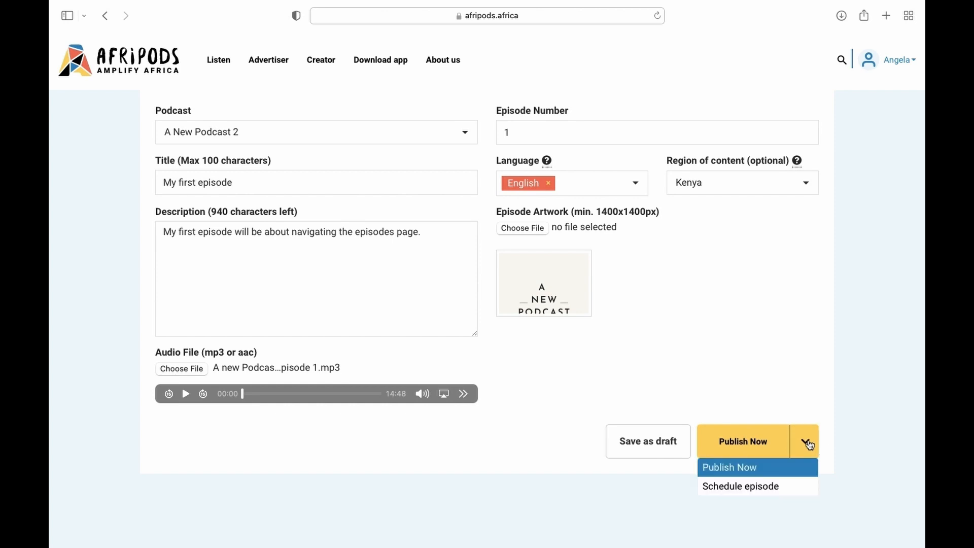
{"action": "left_click", "coordinate": [758, 487]}
{"action": "scroll", "coordinate": [756, 489], "scroll_direction": "down", "scroll_amount": 5}
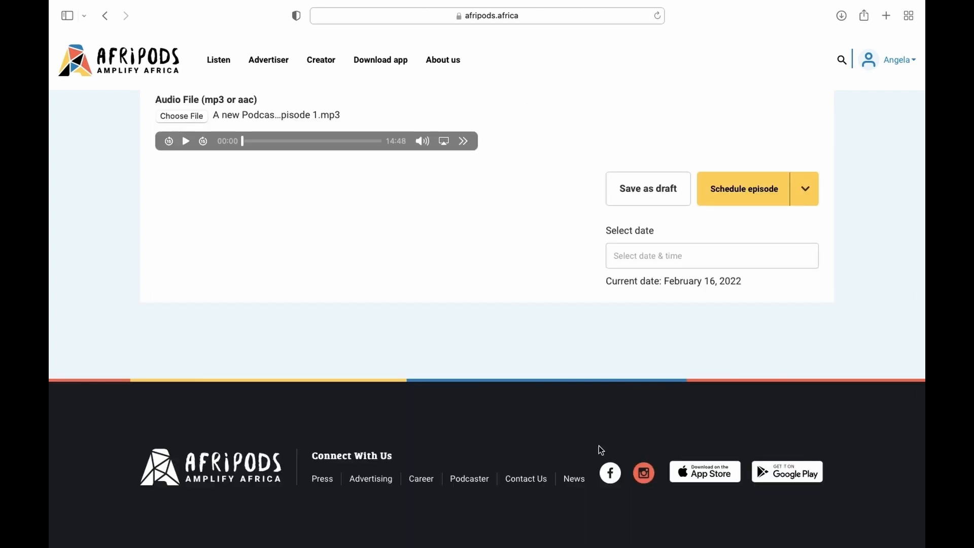
{"action": "left_click", "coordinate": [657, 256]}
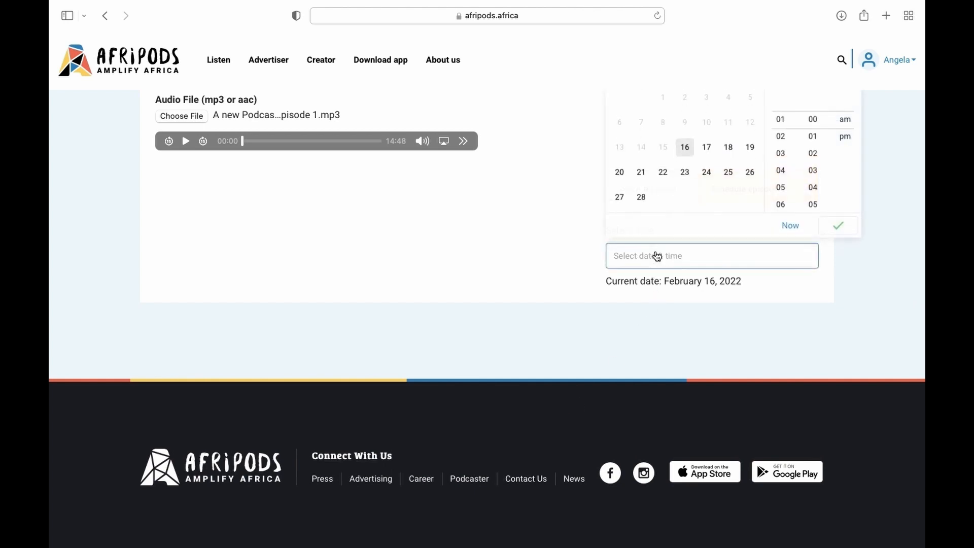
{"action": "left_click", "coordinate": [685, 172]}
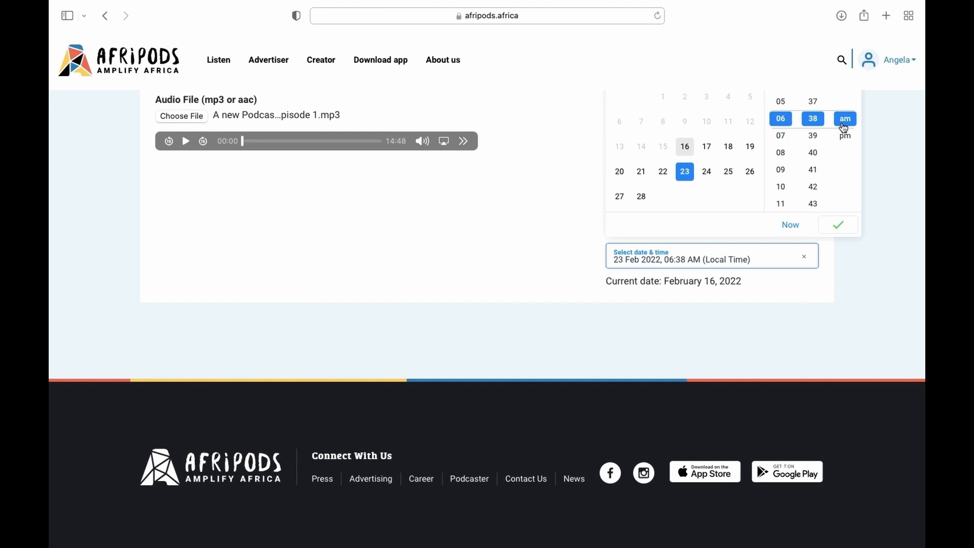
{"action": "left_click", "coordinate": [846, 231]}
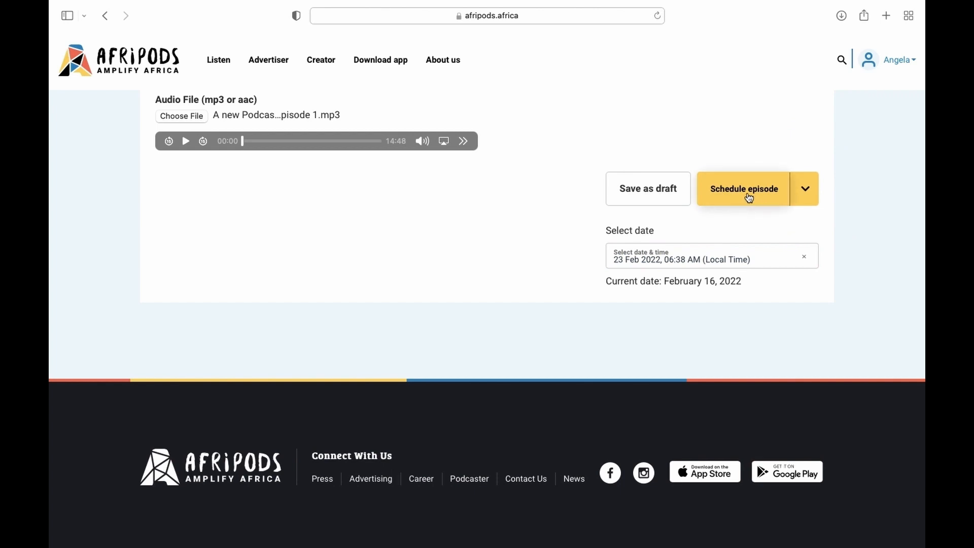
{"action": "scroll", "coordinate": [749, 200], "scroll_direction": "up", "scroll_amount": 7}
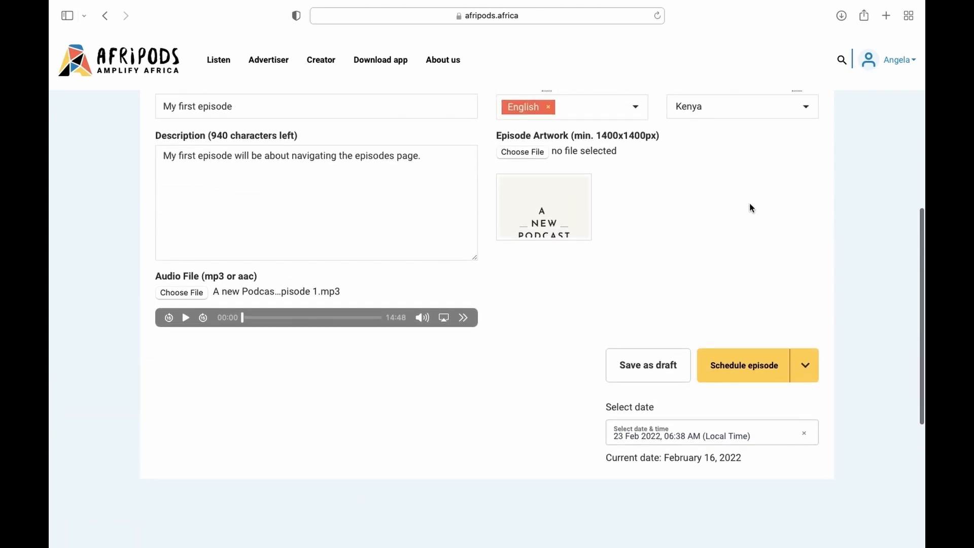
- Publish 'My first episode' immediately with the Publish Now option instead of scheduling it
{"action": "left_click", "coordinate": [805, 368]}
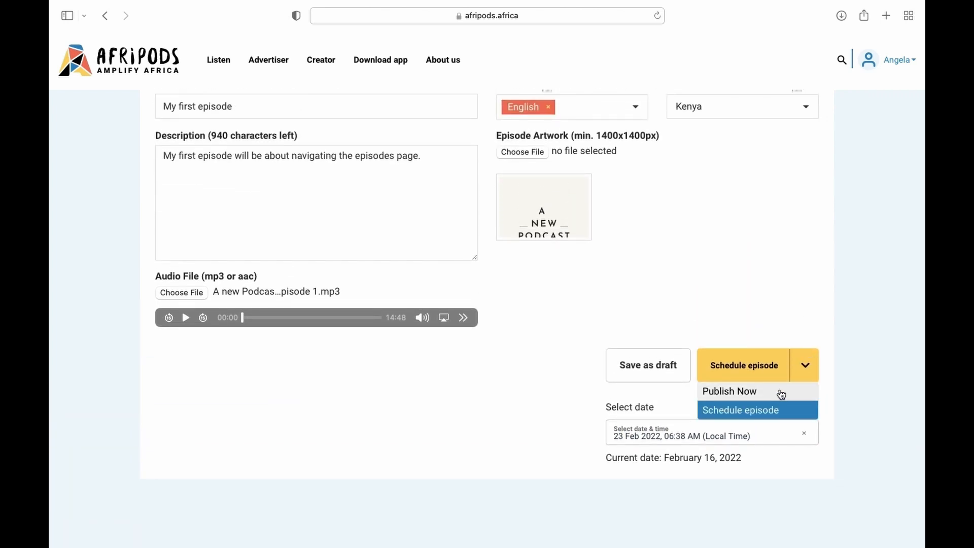
{"action": "left_click", "coordinate": [764, 398]}
{"action": "scroll", "coordinate": [764, 398], "scroll_direction": "up", "scroll_amount": 5}
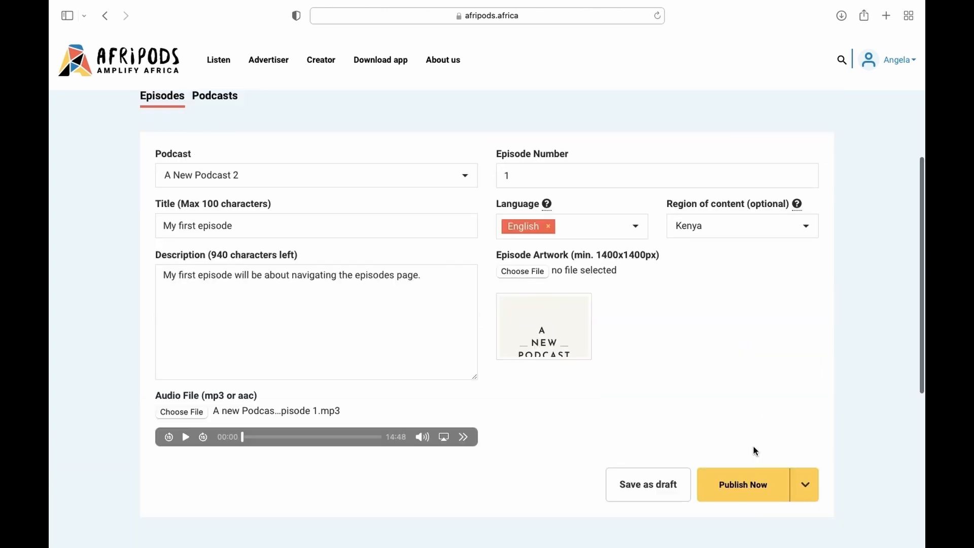
{"action": "left_click", "coordinate": [733, 486]}
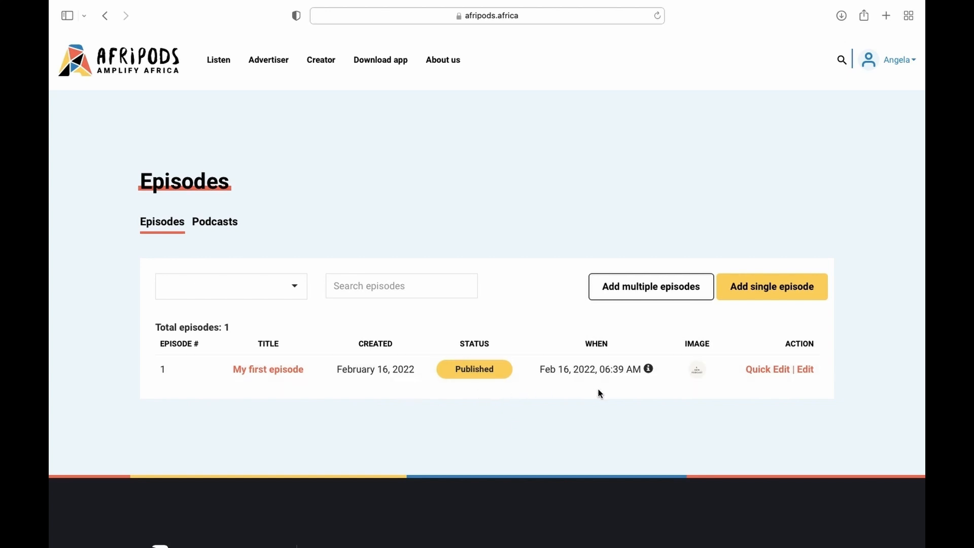
- Open the published 'My first episode' for editing and review its details
{"action": "left_click", "coordinate": [810, 375]}
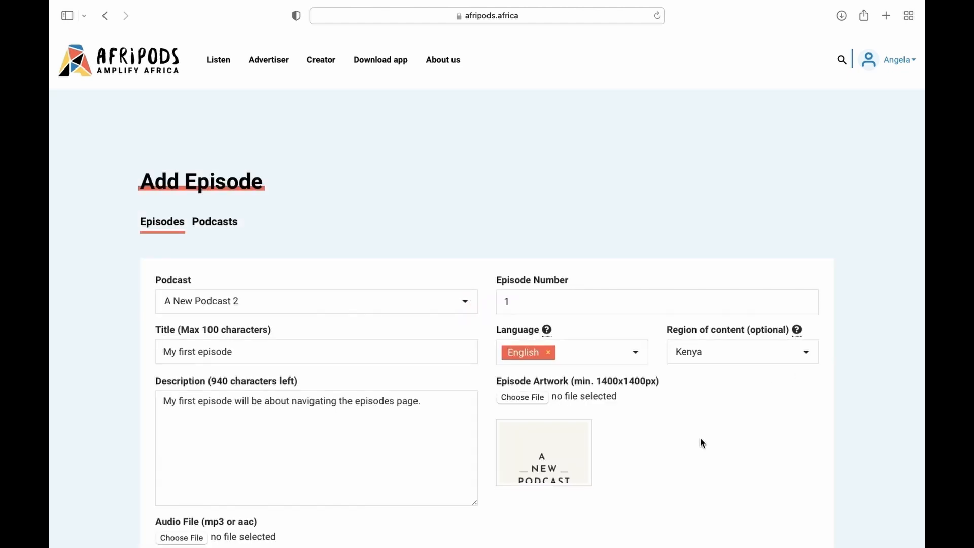
{"action": "scroll", "coordinate": [700, 439], "scroll_direction": "down", "scroll_amount": 3}
{"action": "scroll", "coordinate": [700, 439], "scroll_direction": "down", "scroll_amount": 1}
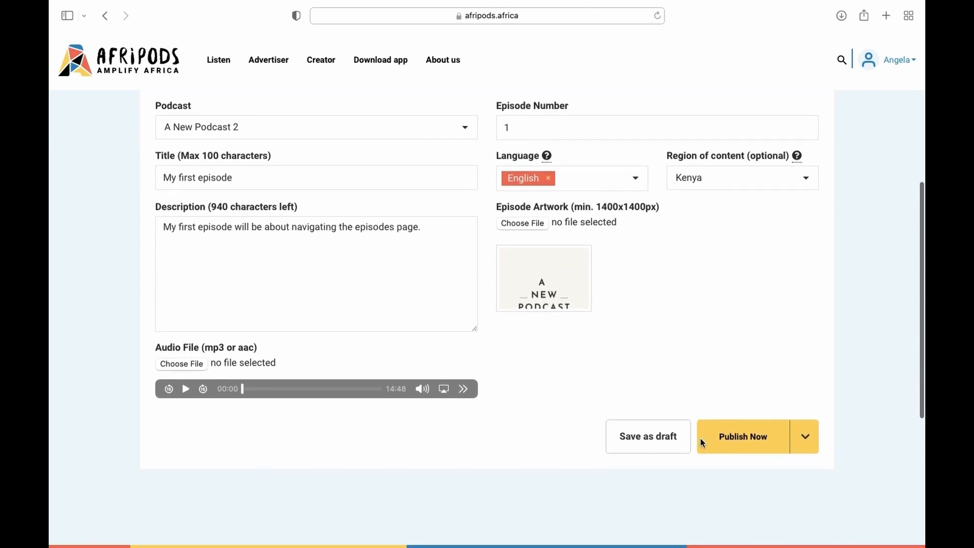
{"action": "scroll", "coordinate": [700, 439], "scroll_direction": "up", "scroll_amount": 2}
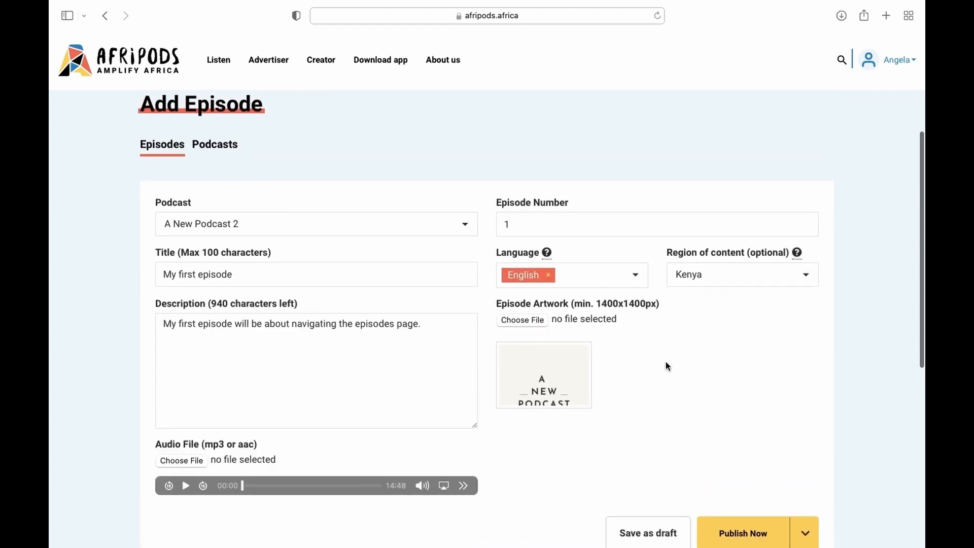
{"action": "scroll", "coordinate": [667, 364], "scroll_direction": "down", "scroll_amount": 1}
{"action": "scroll", "coordinate": [667, 364], "scroll_direction": "up", "scroll_amount": 2}
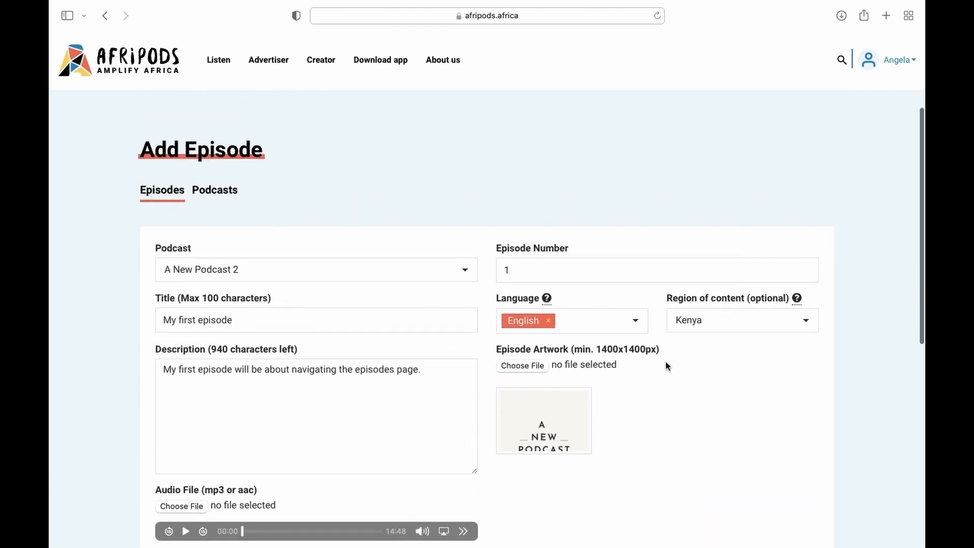
- Move between the Podcasts and Episodes lists, ending on Podcasts showing A New Podcast 2 with 1 episode
{"action": "left_click", "coordinate": [215, 192]}
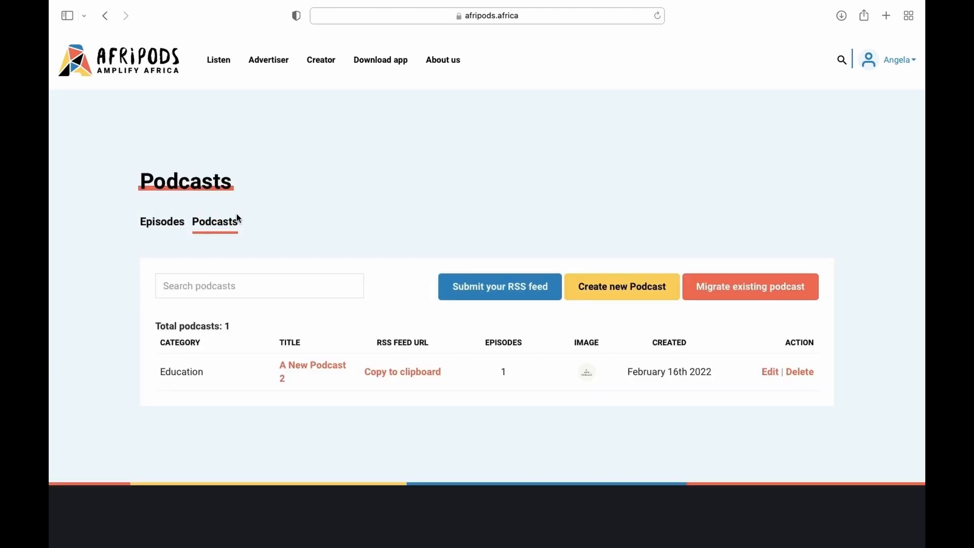
{"action": "left_click", "coordinate": [162, 225]}
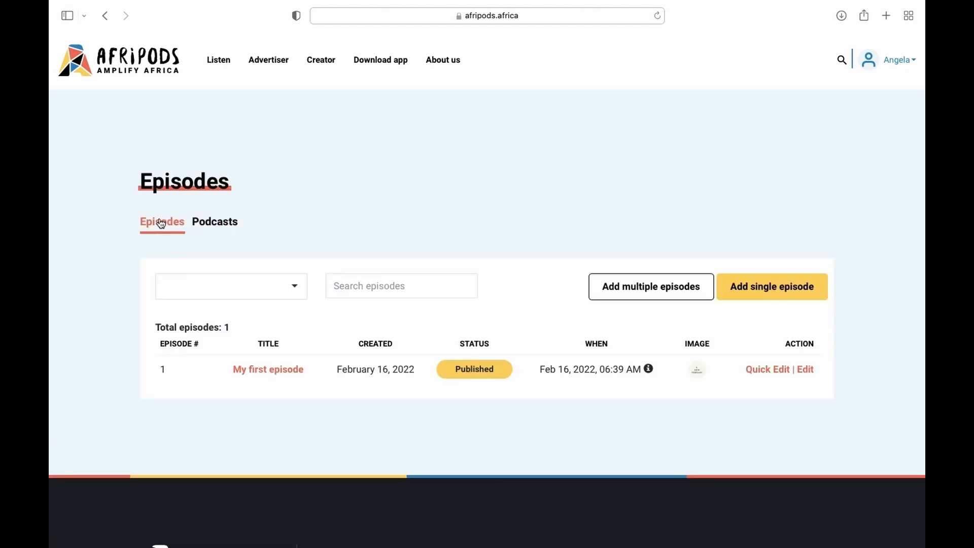
{"action": "left_click", "coordinate": [215, 221]}
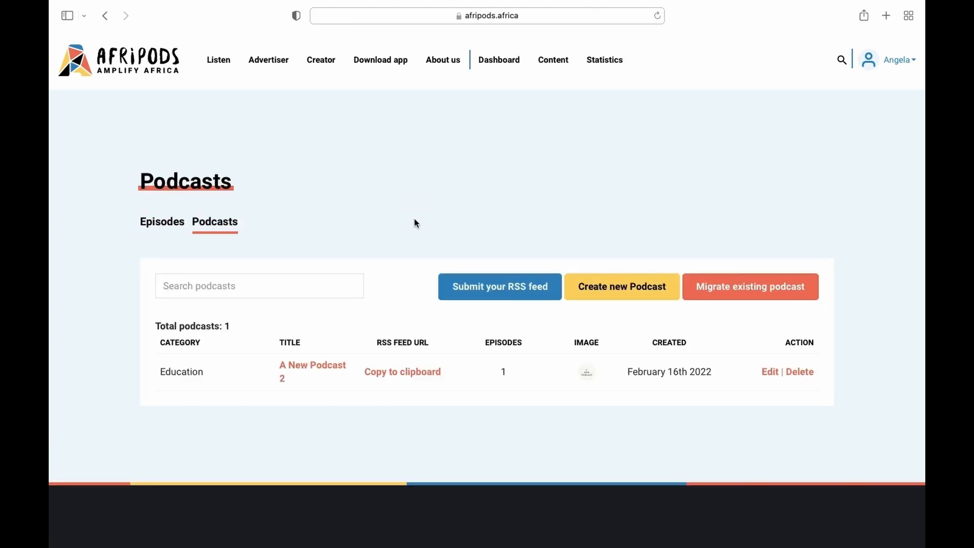